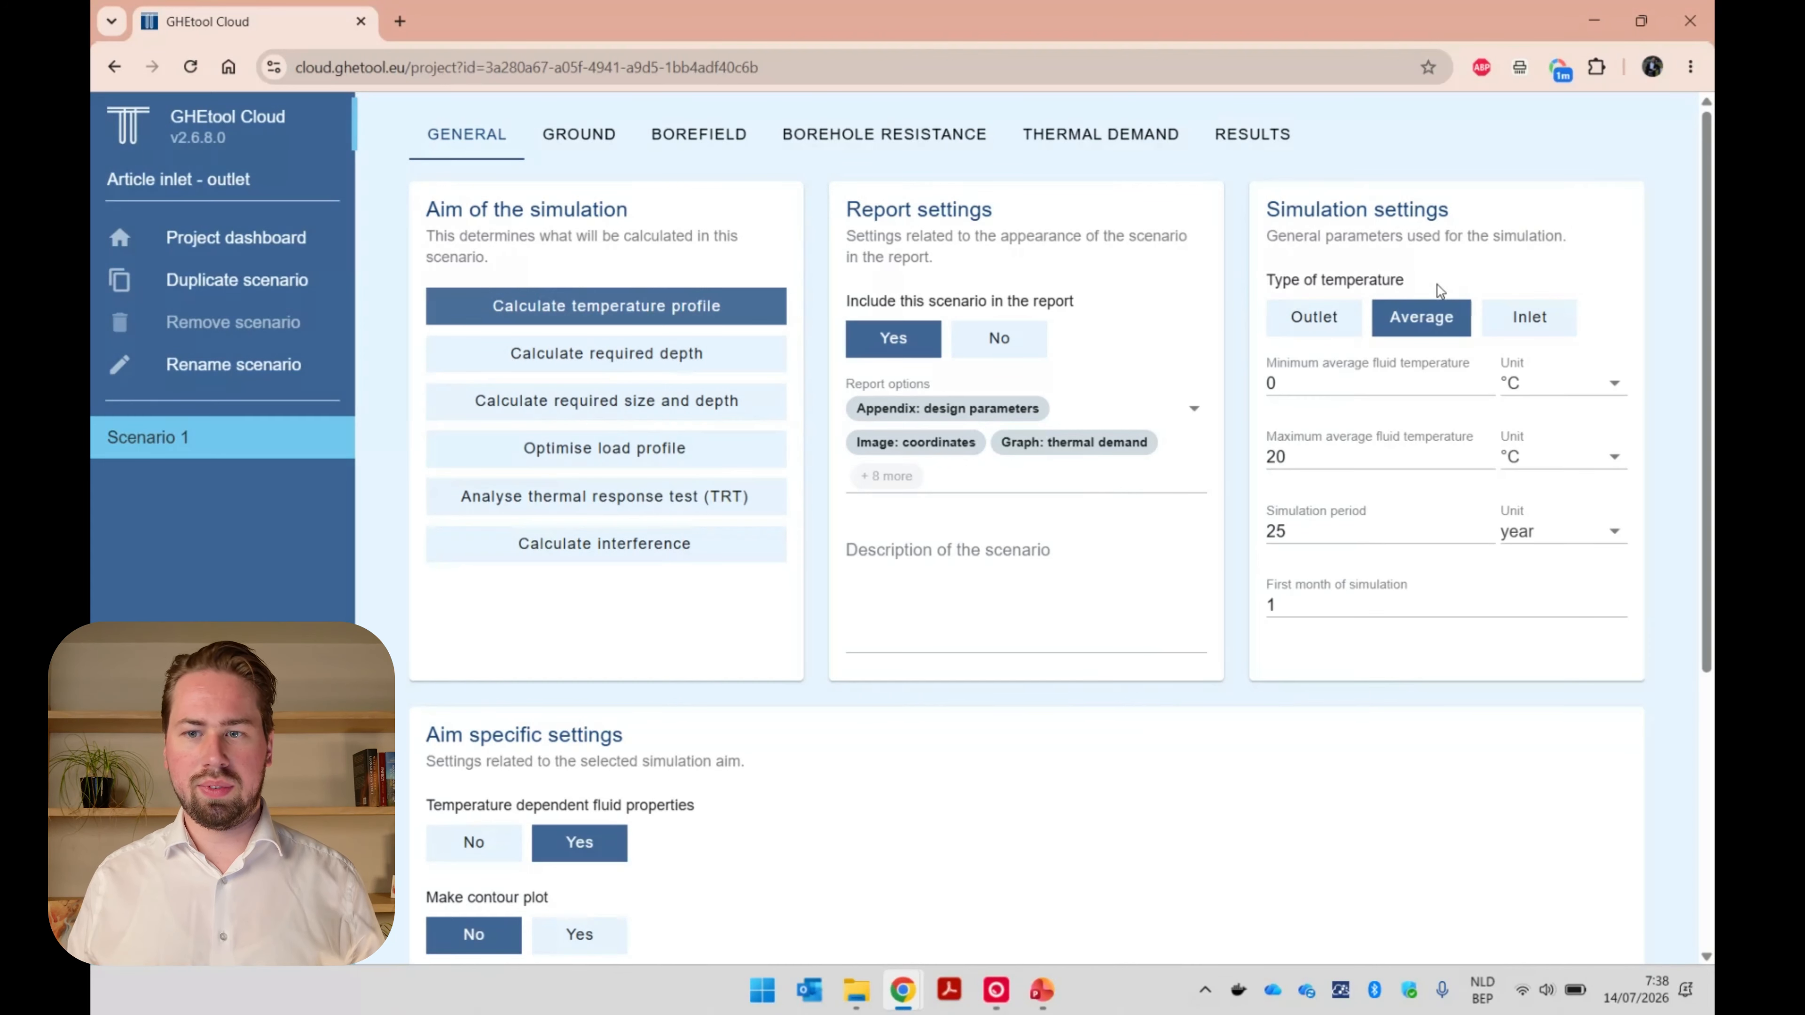
Review the temperature type, borefield, borehole resistance, flow rate and monthly thermal demand inputs of Scenario 1.
mouse_move(1450, 340)
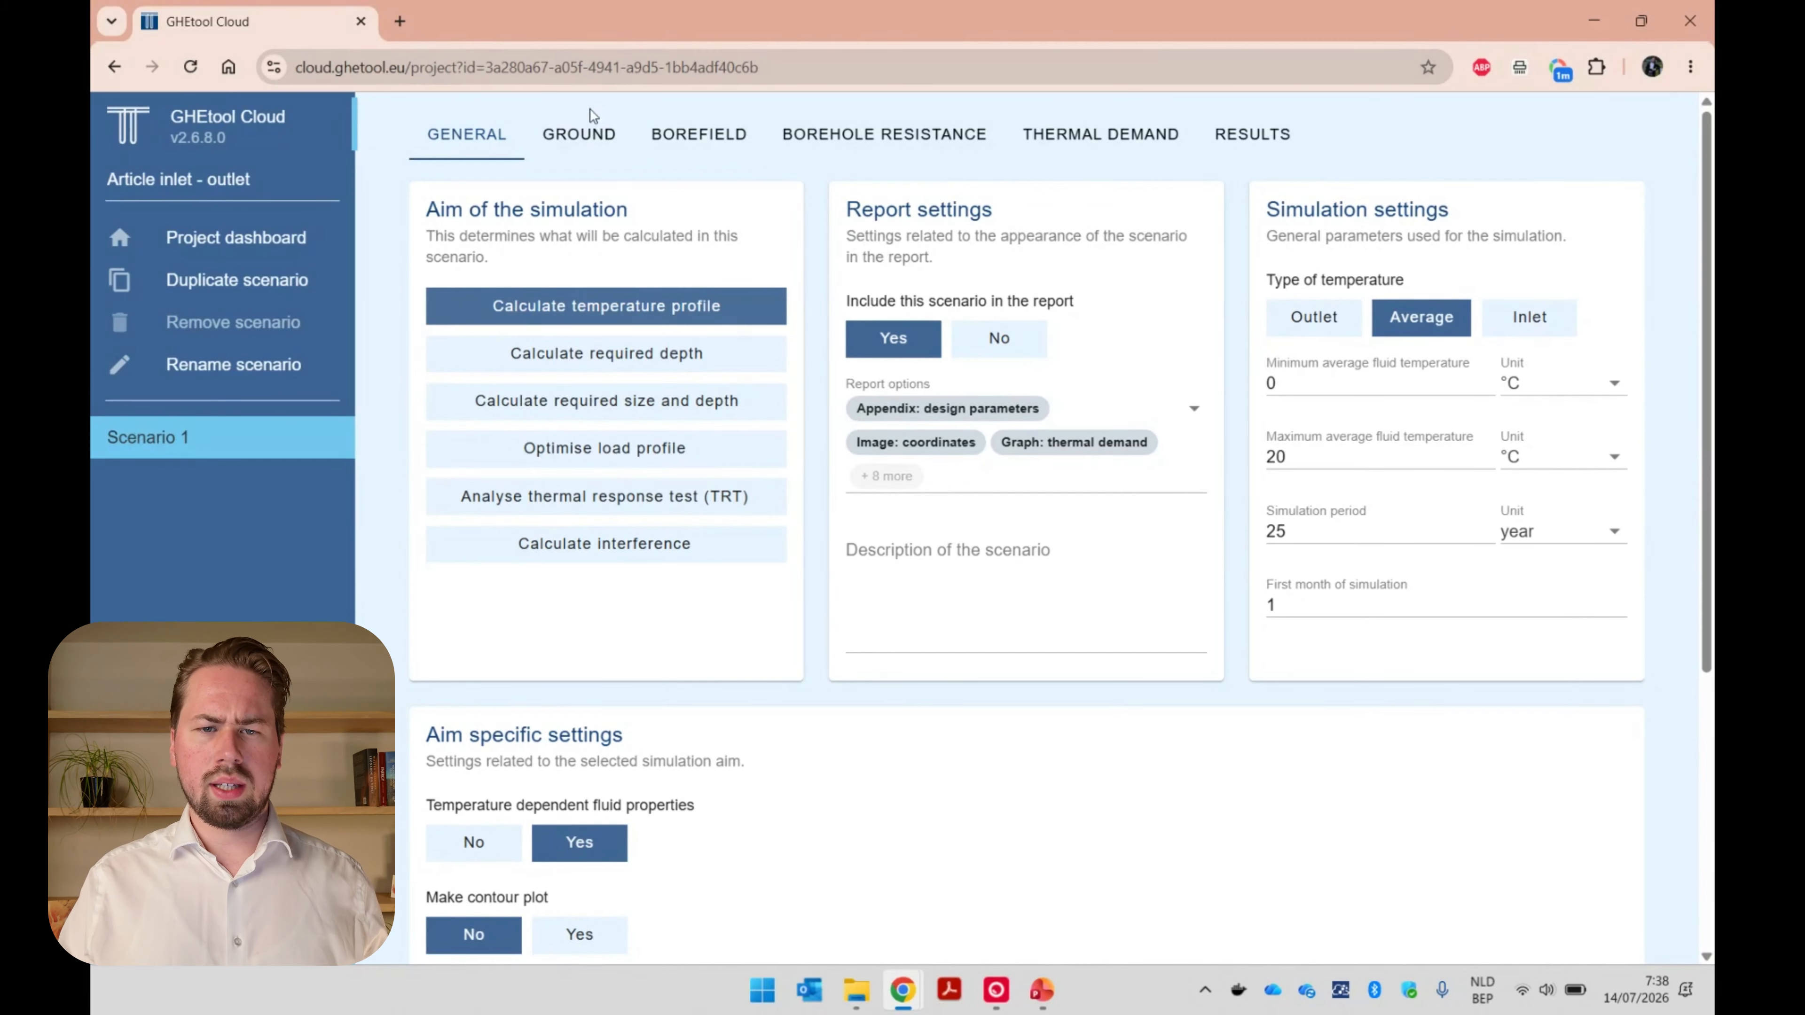
click(687, 129)
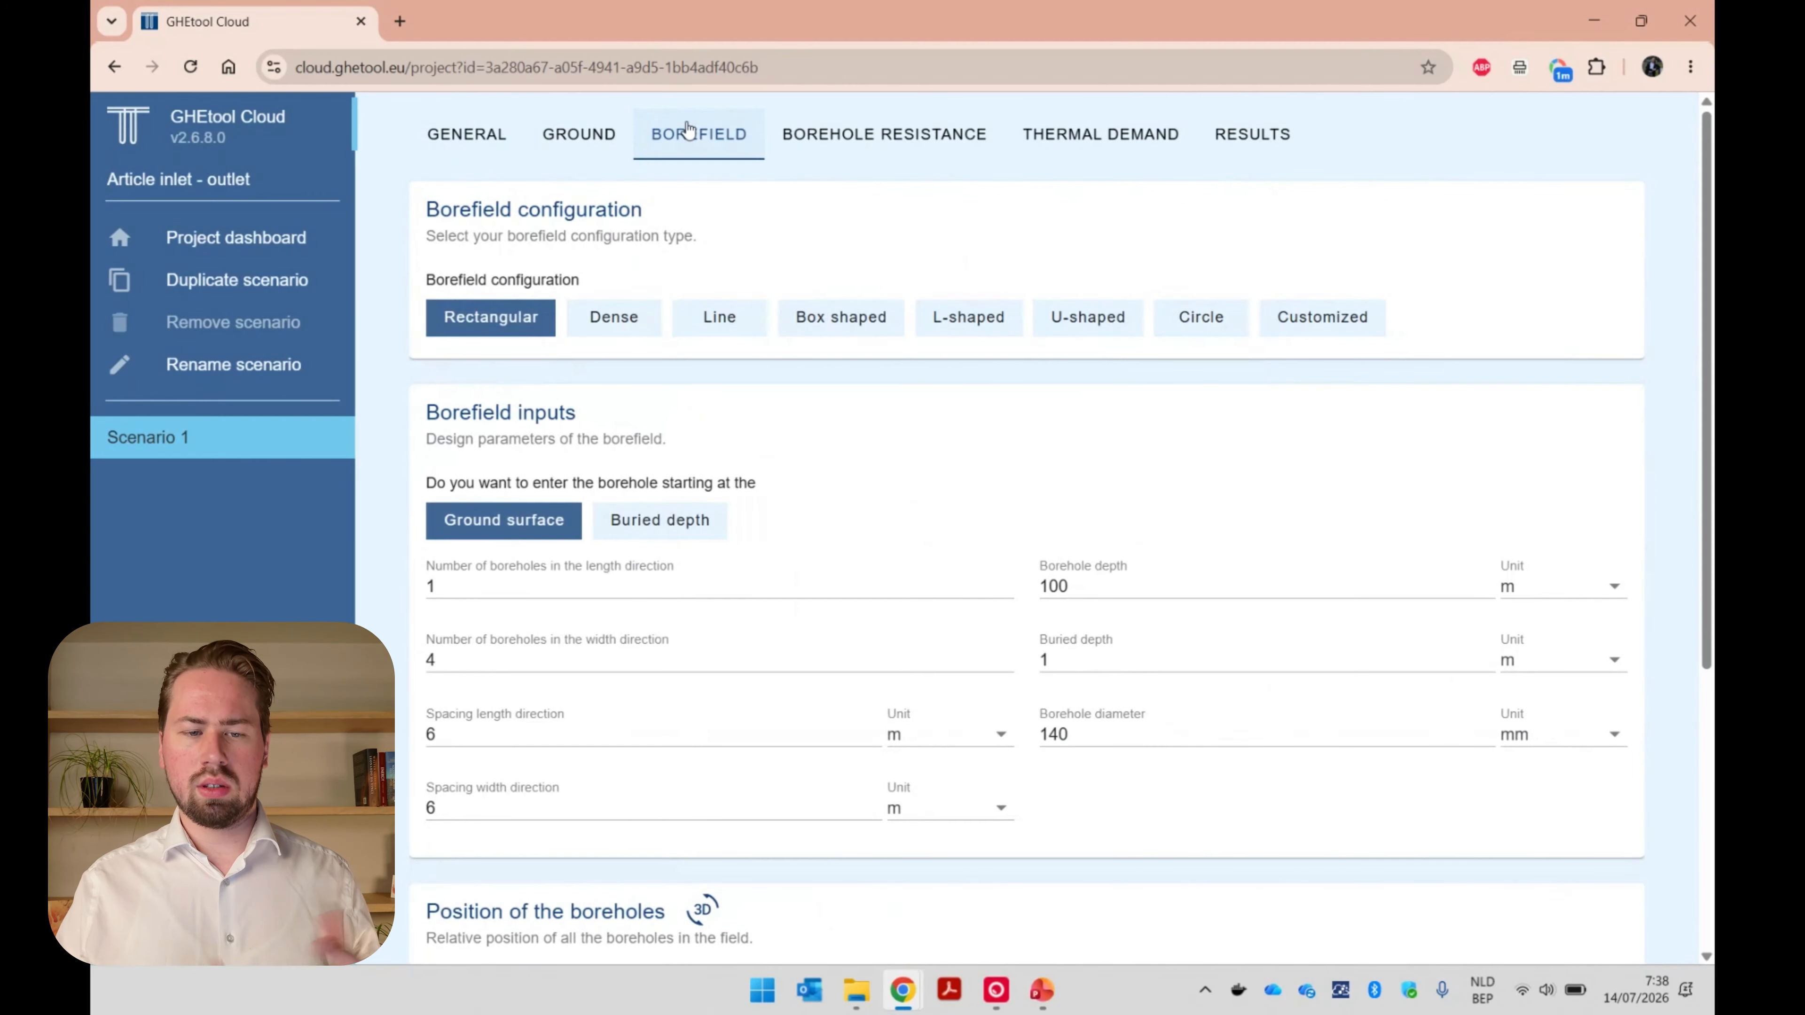
click(824, 152)
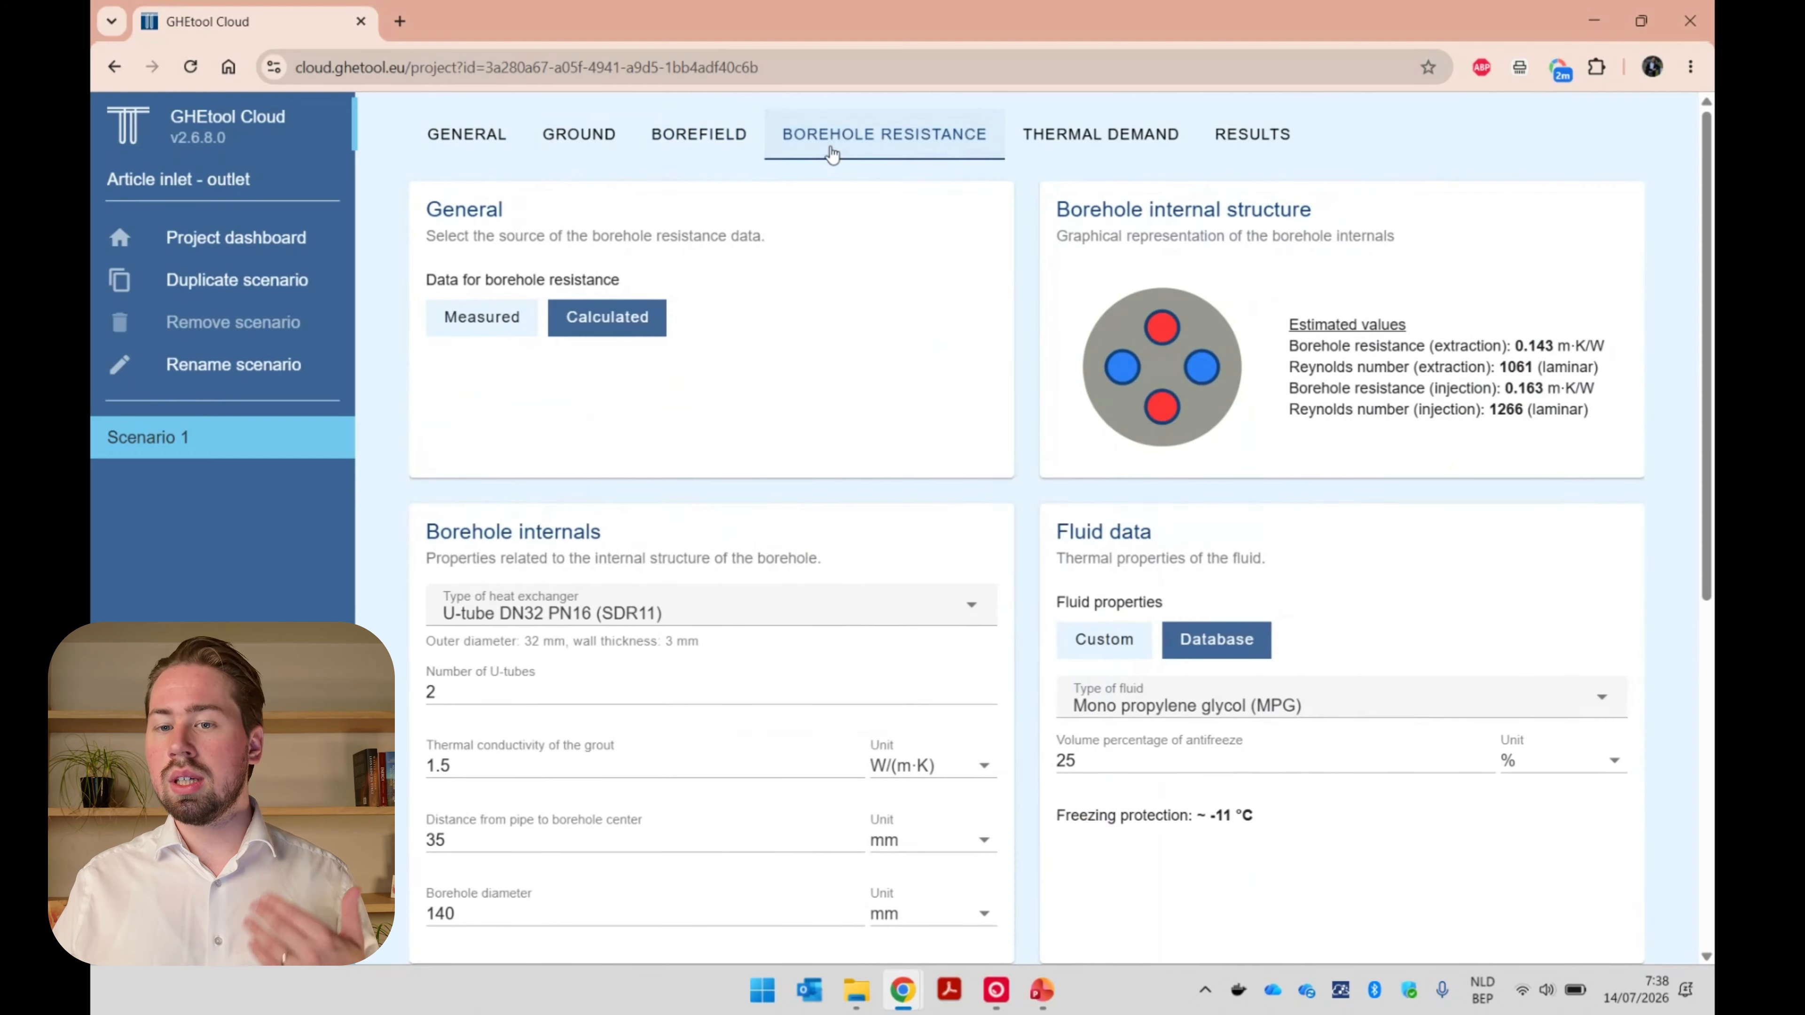
scroll(1009, 661, down, 5)
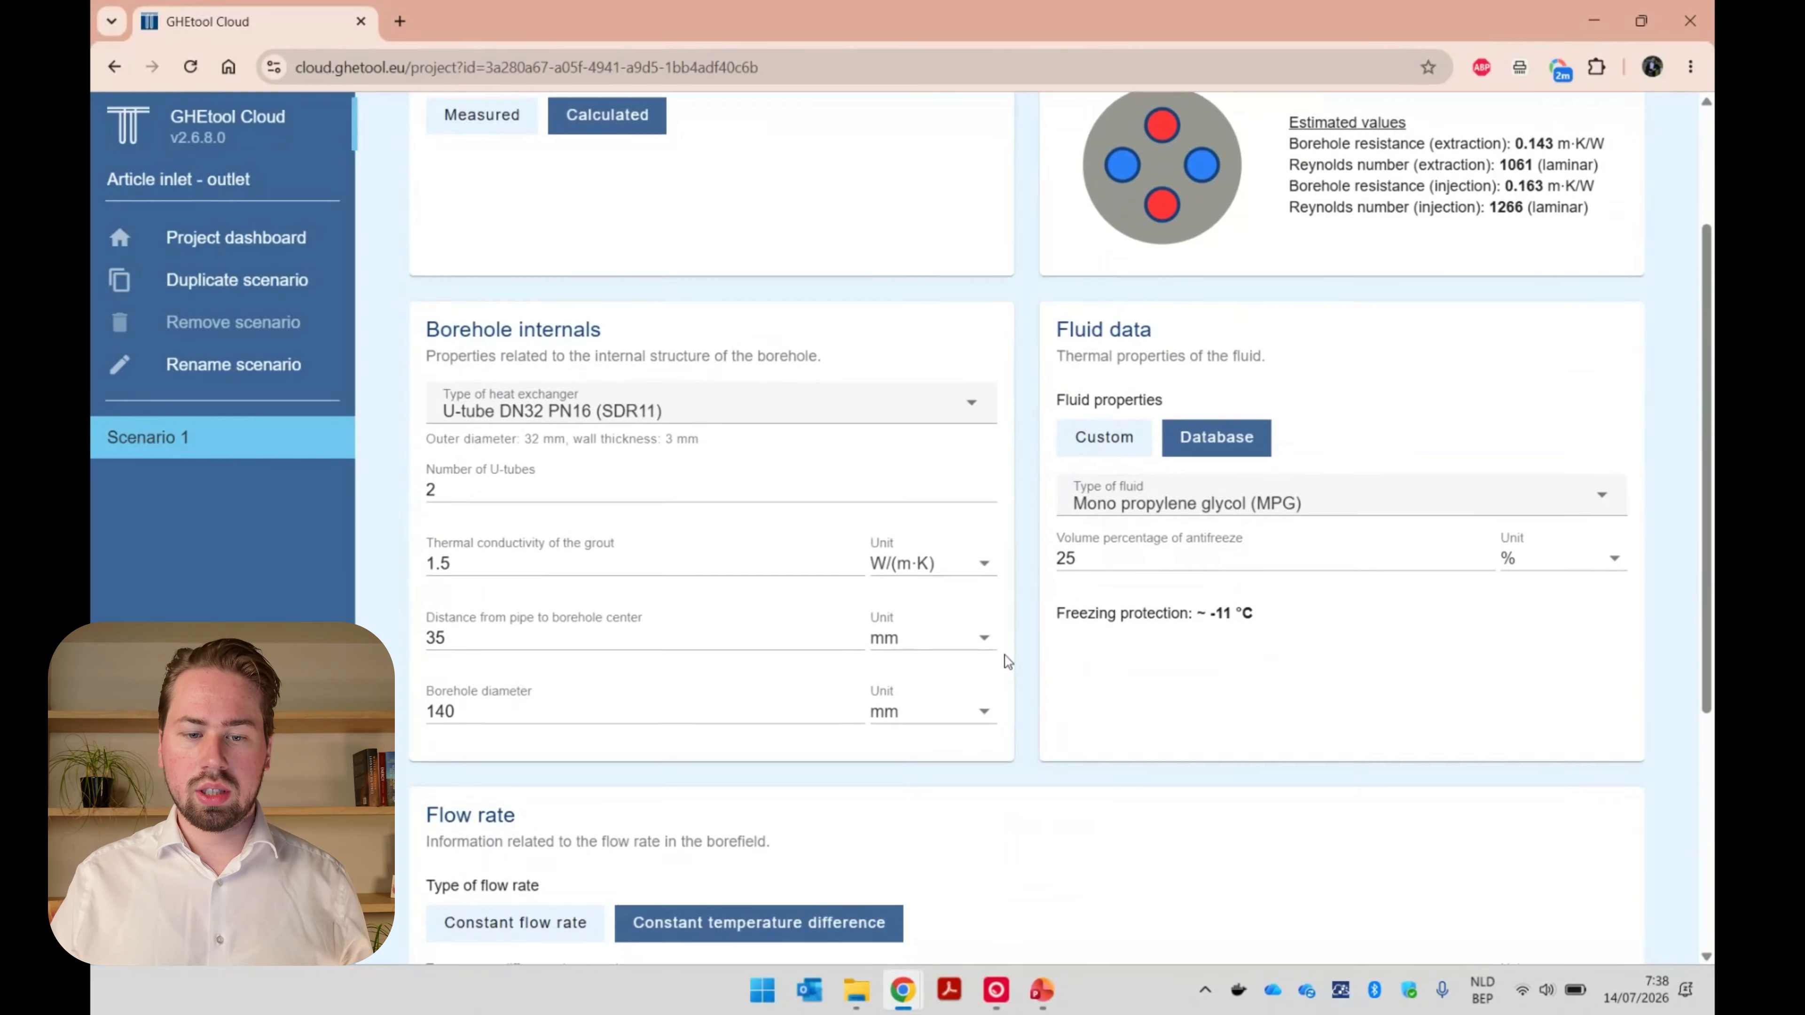
scroll(1007, 662, down, 1)
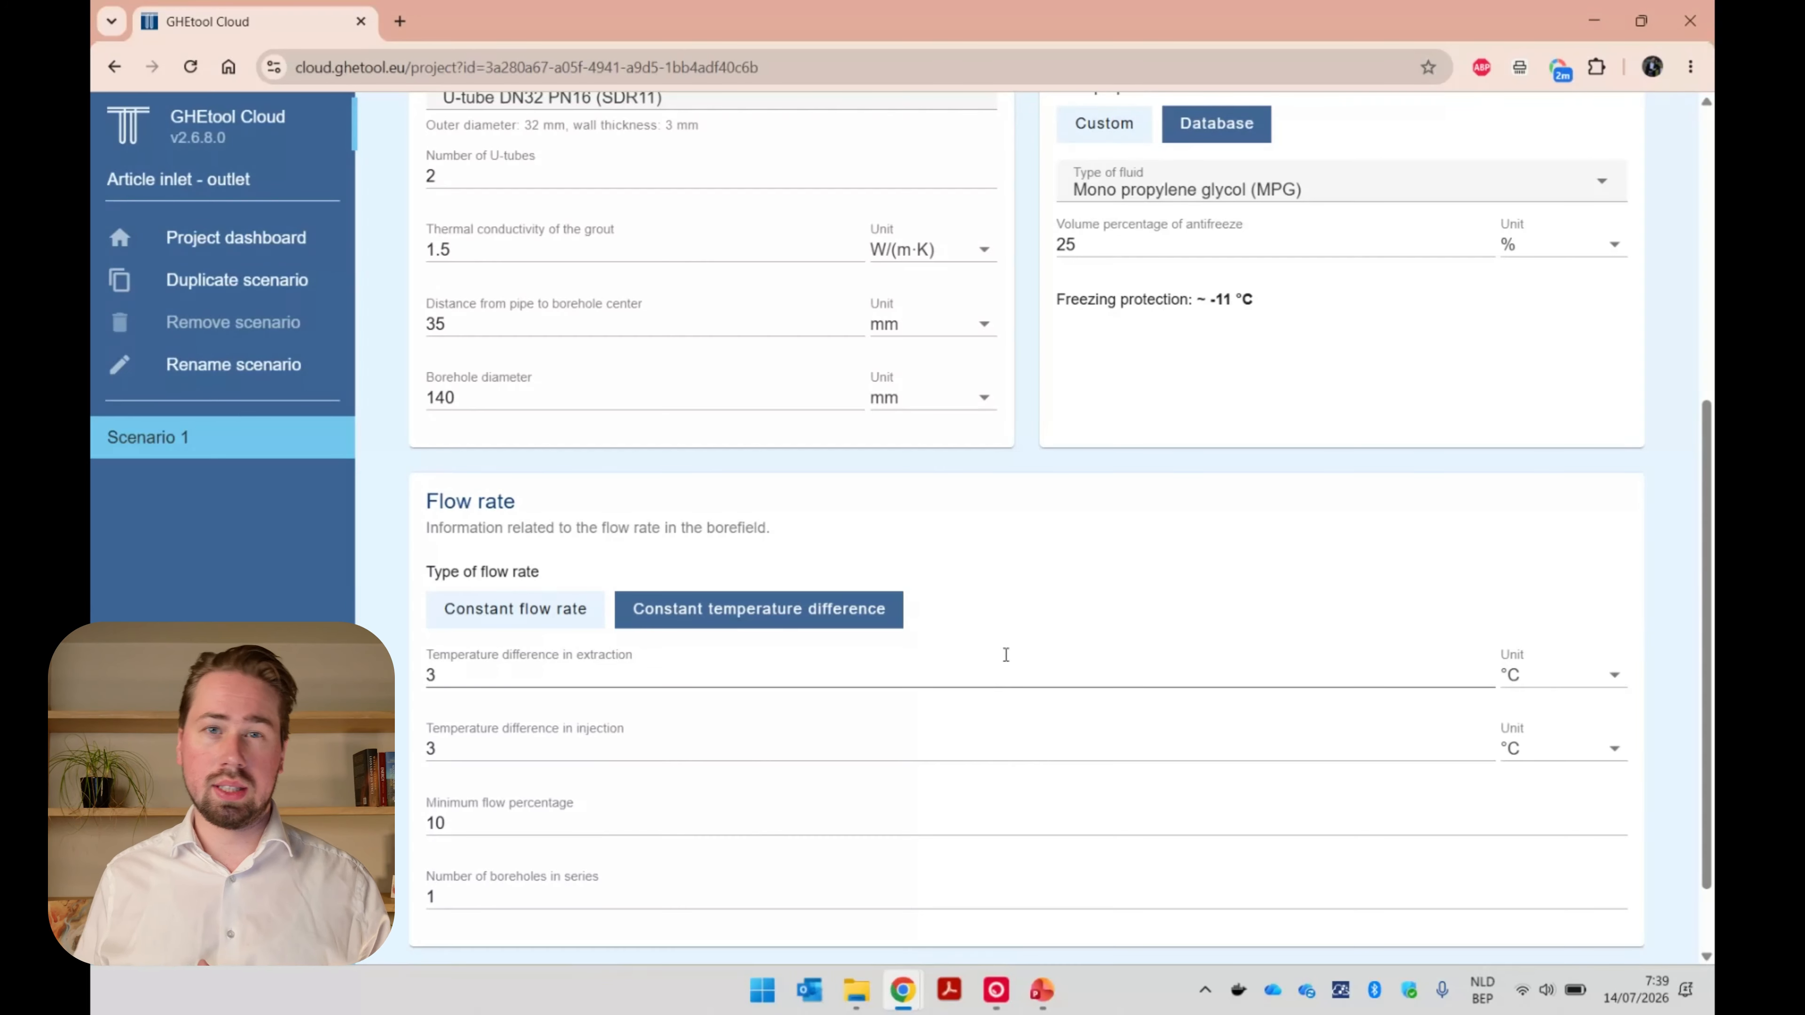
scroll(1006, 655, up, 6)
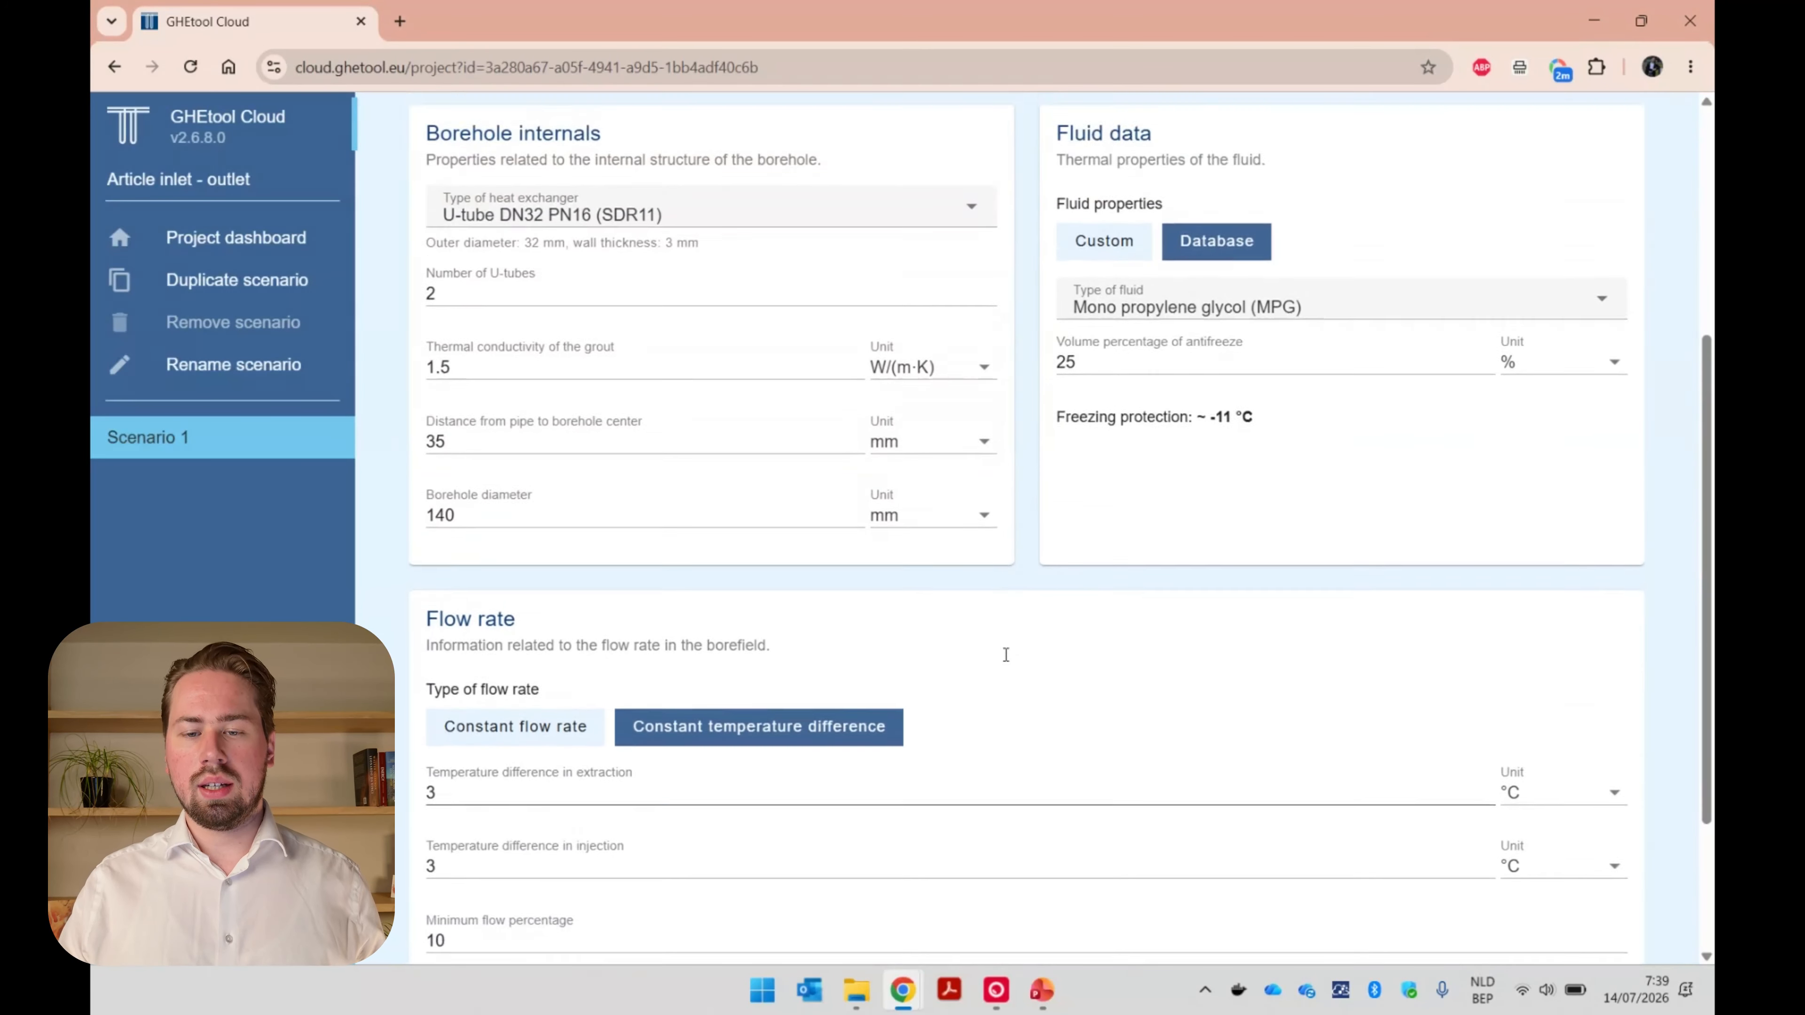
click(1122, 147)
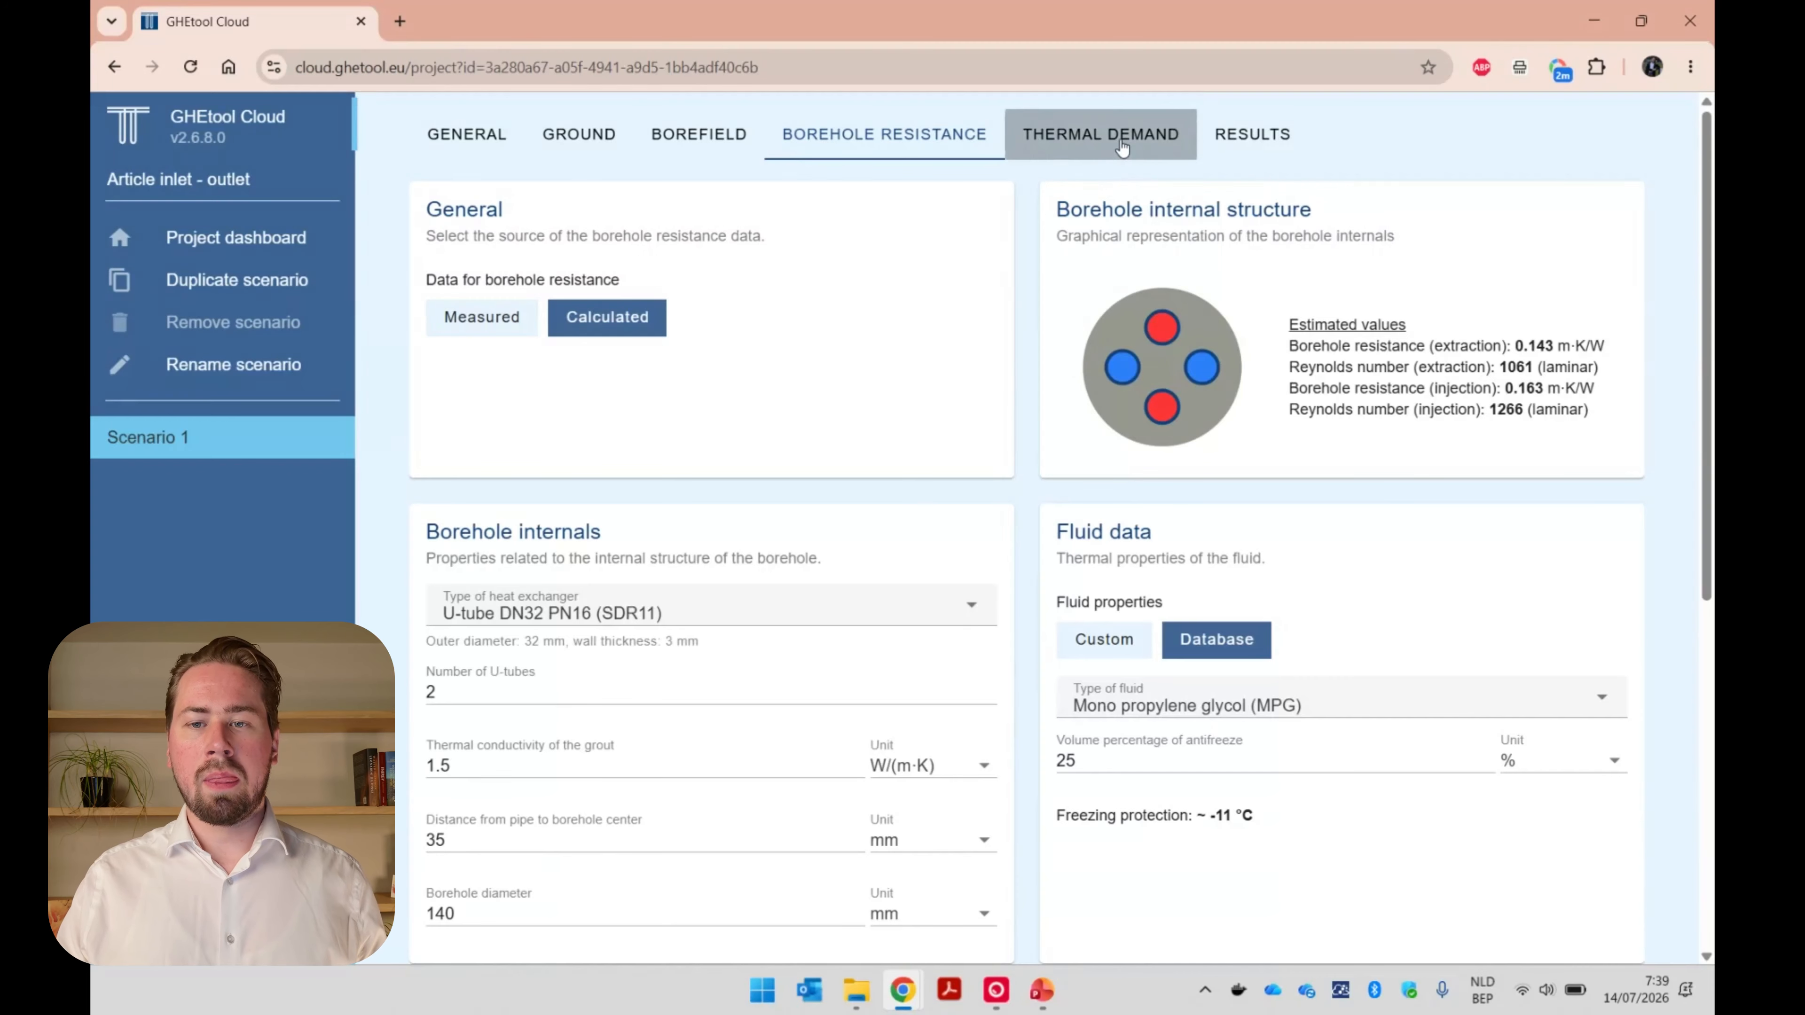
scroll(401, 778, down, 1)
scroll(401, 779, down, 3)
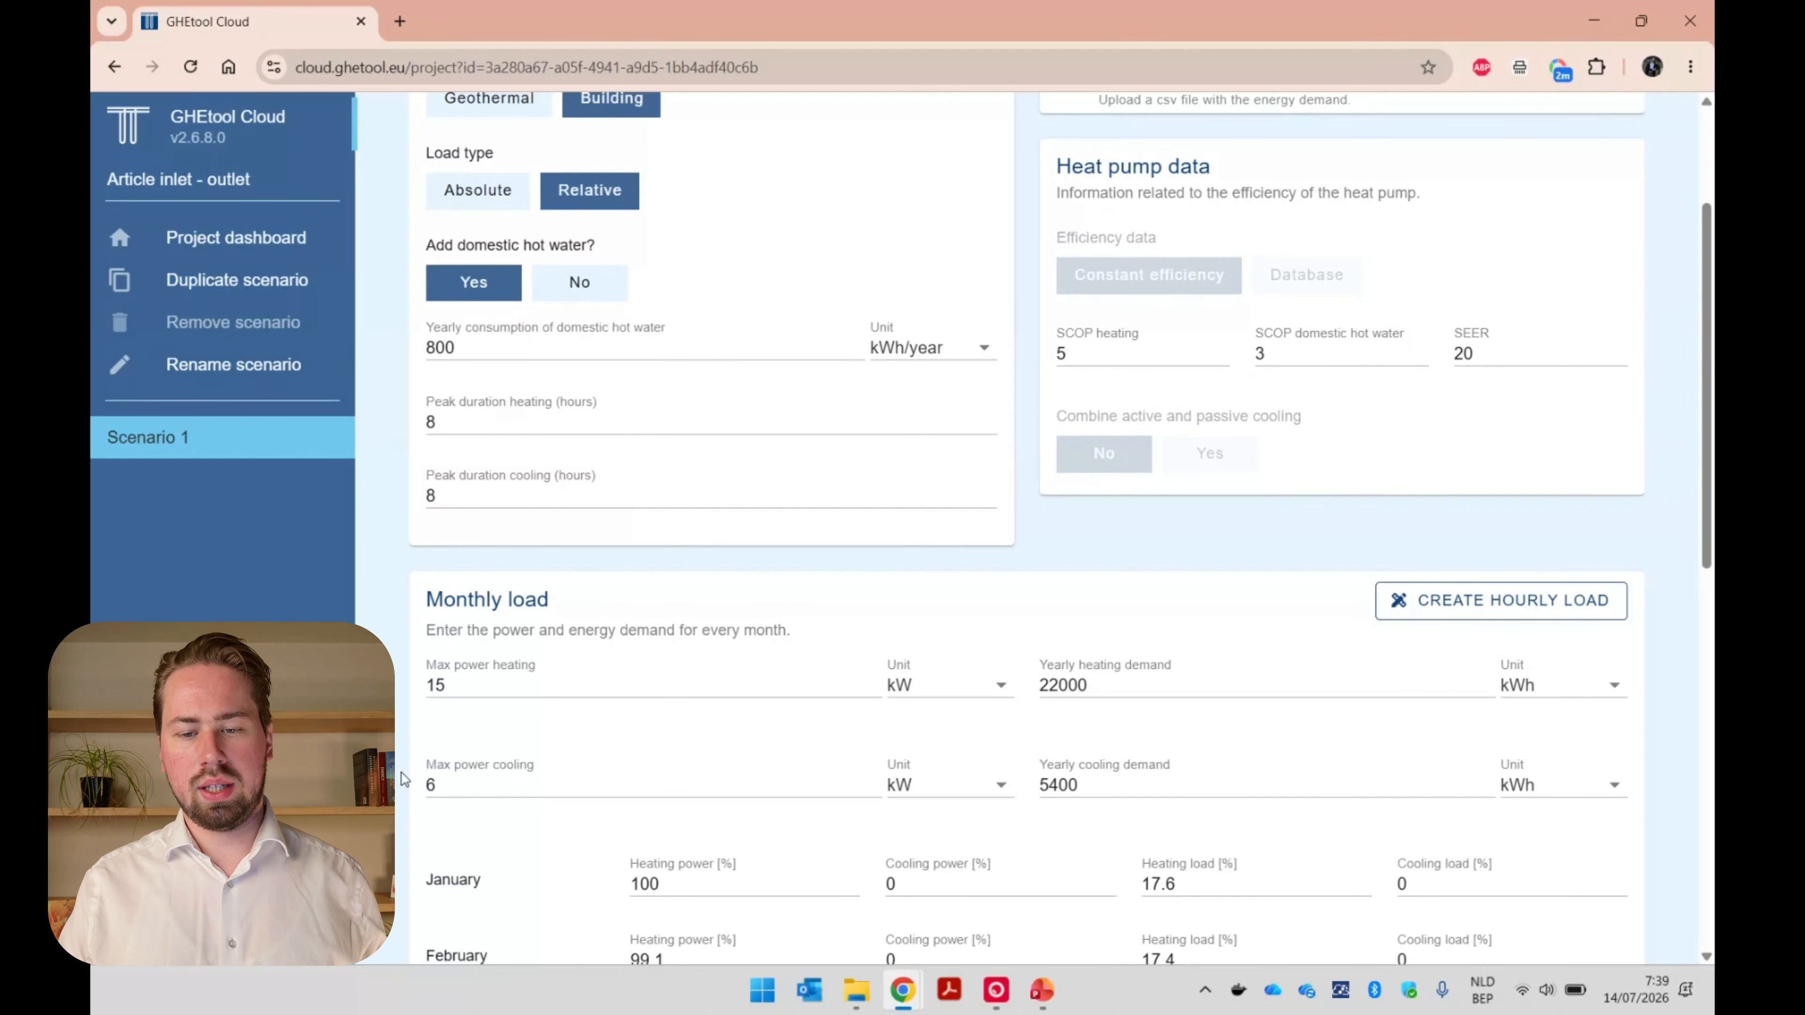
scroll(401, 779, down, 12)
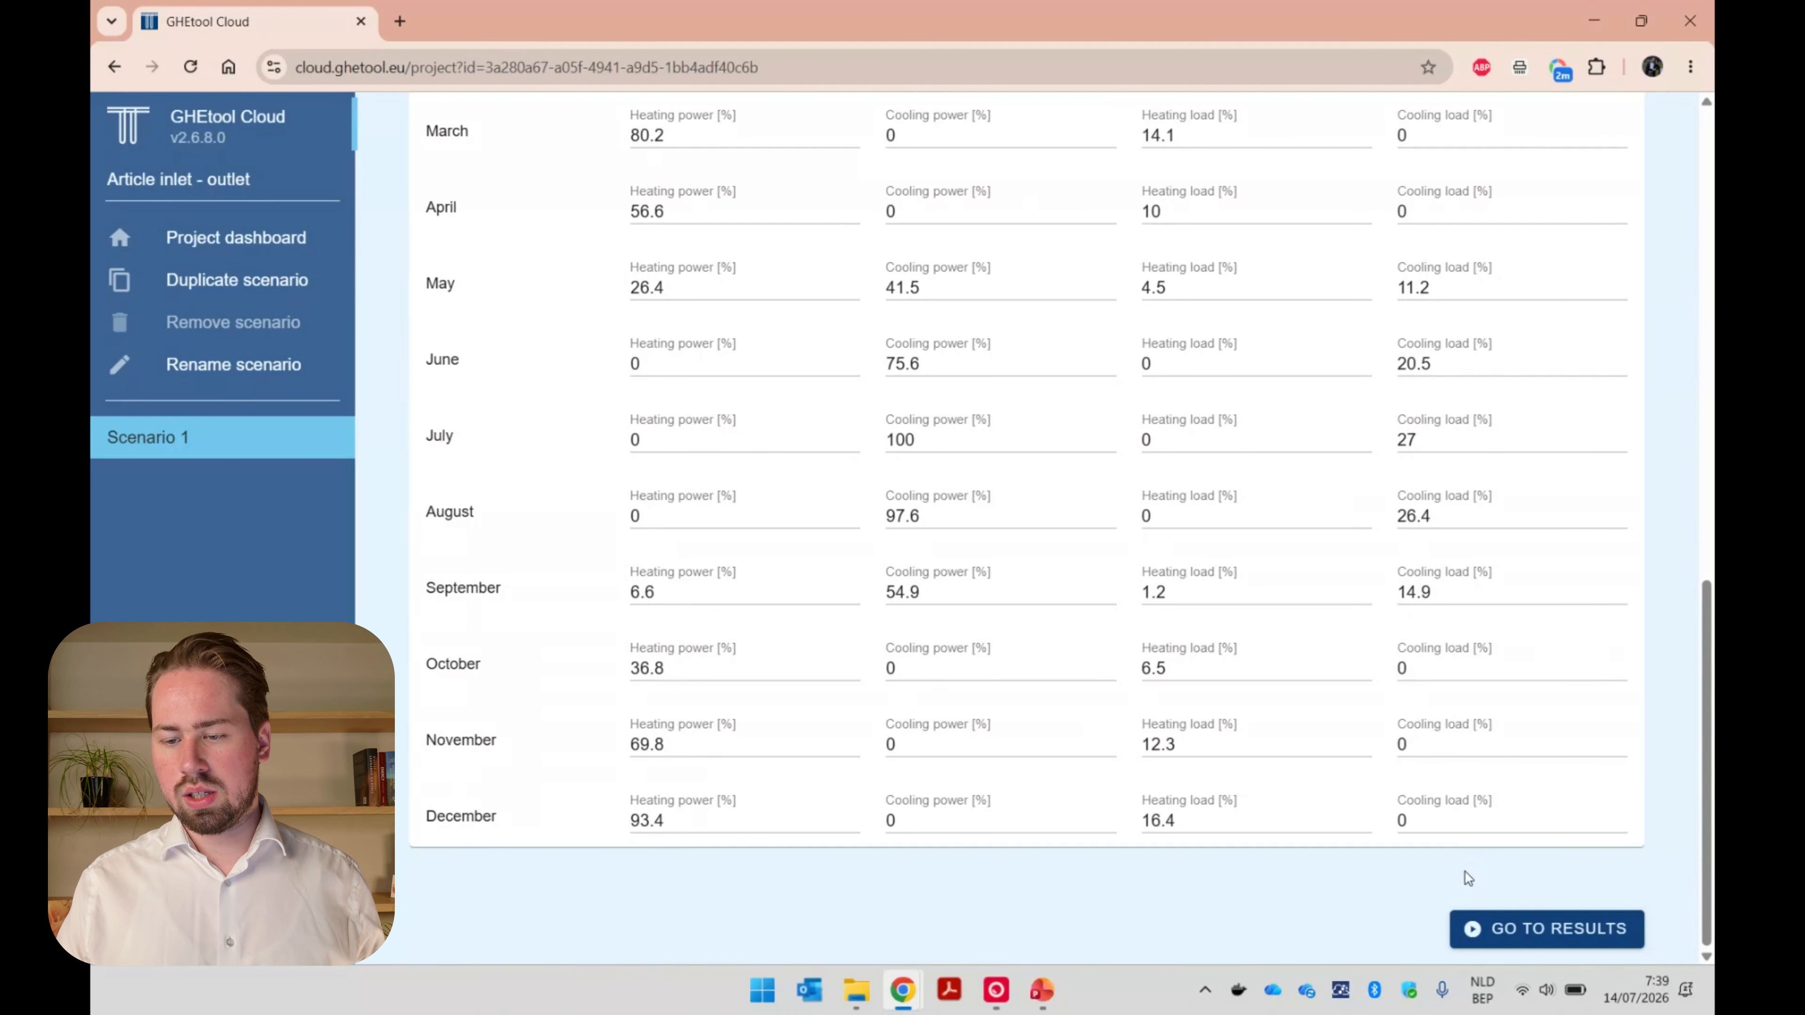
Open the results of Scenario 1 and examine its numerical results and average fluid temperature profile.
click(1467, 932)
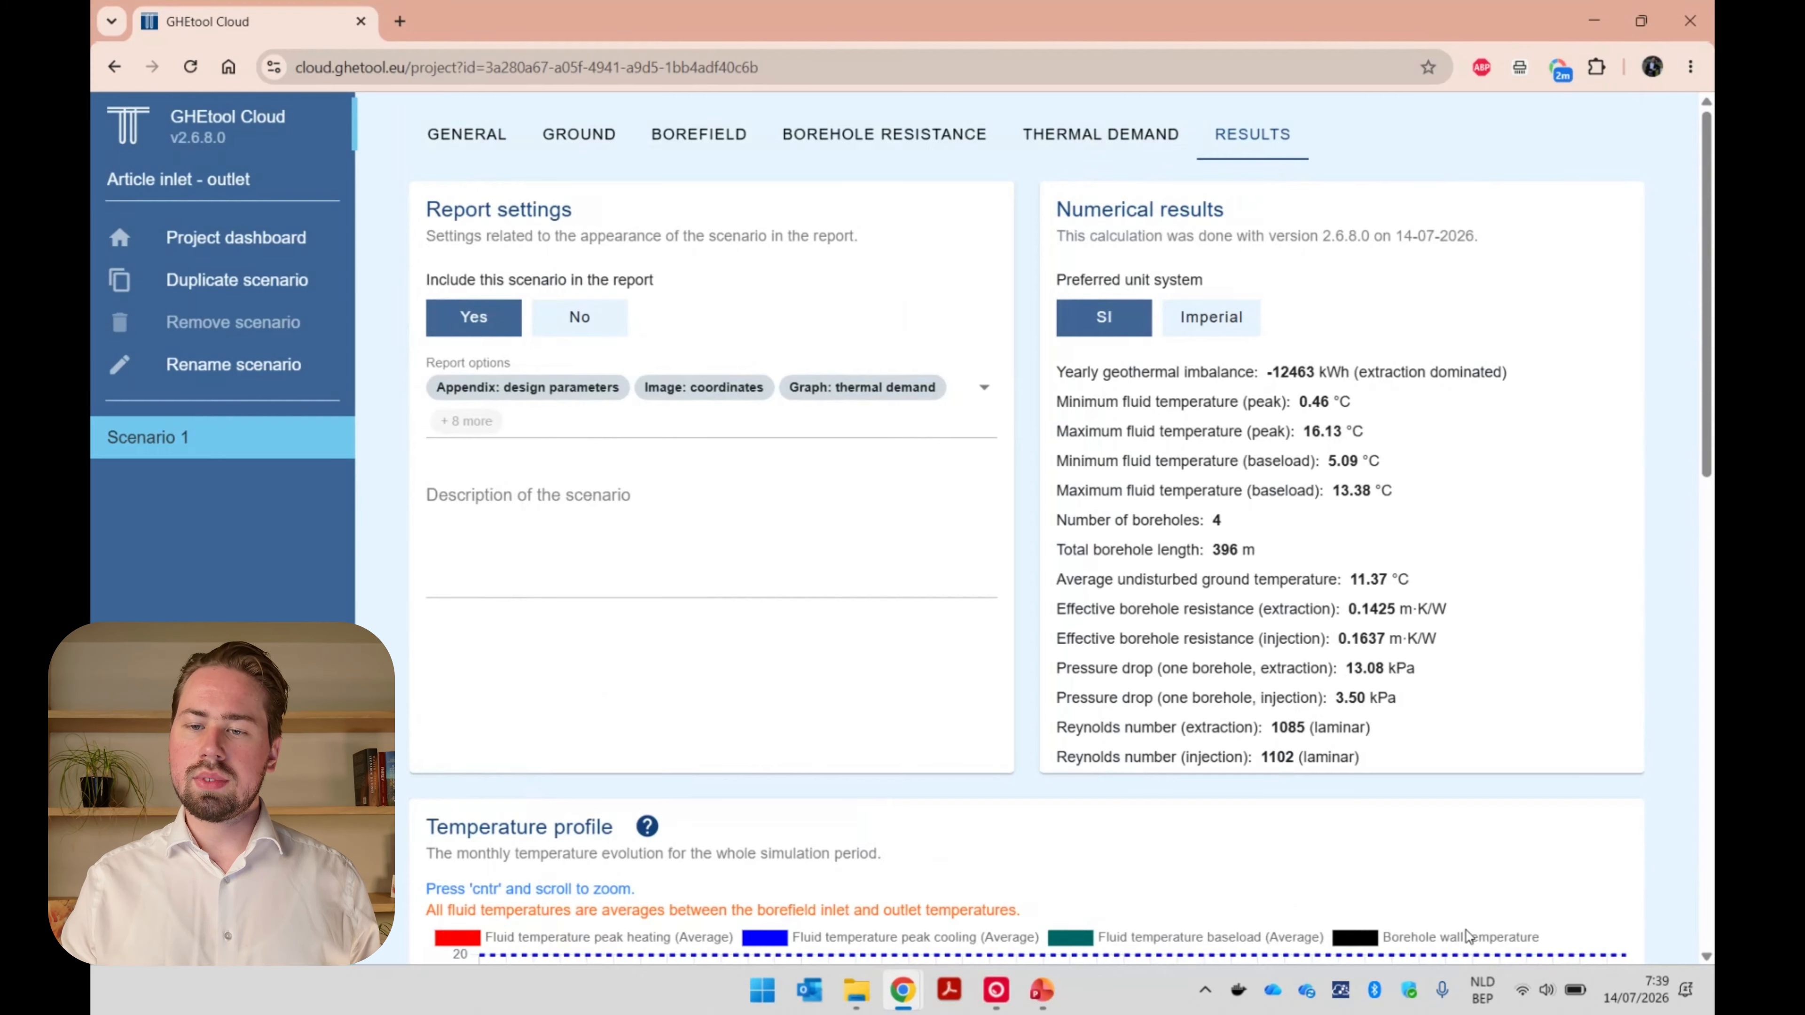
scroll(1642, 824, down, 7)
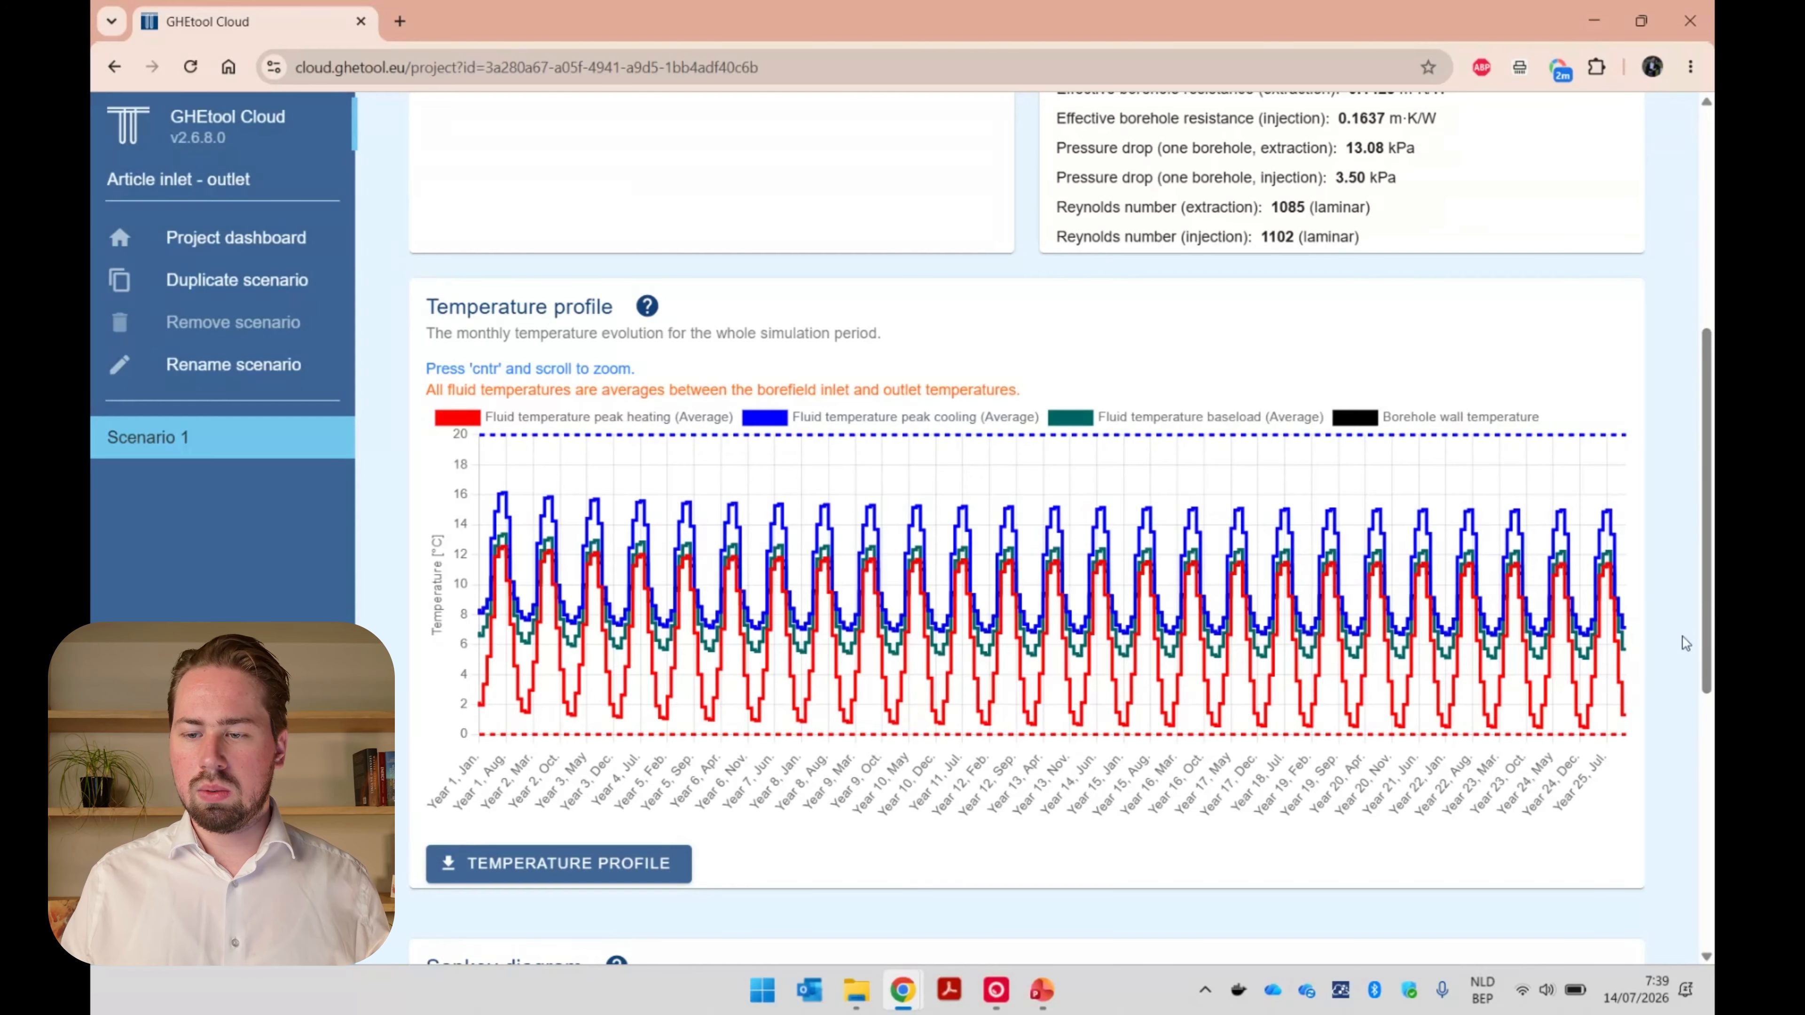
scroll(1676, 642, up, 3)
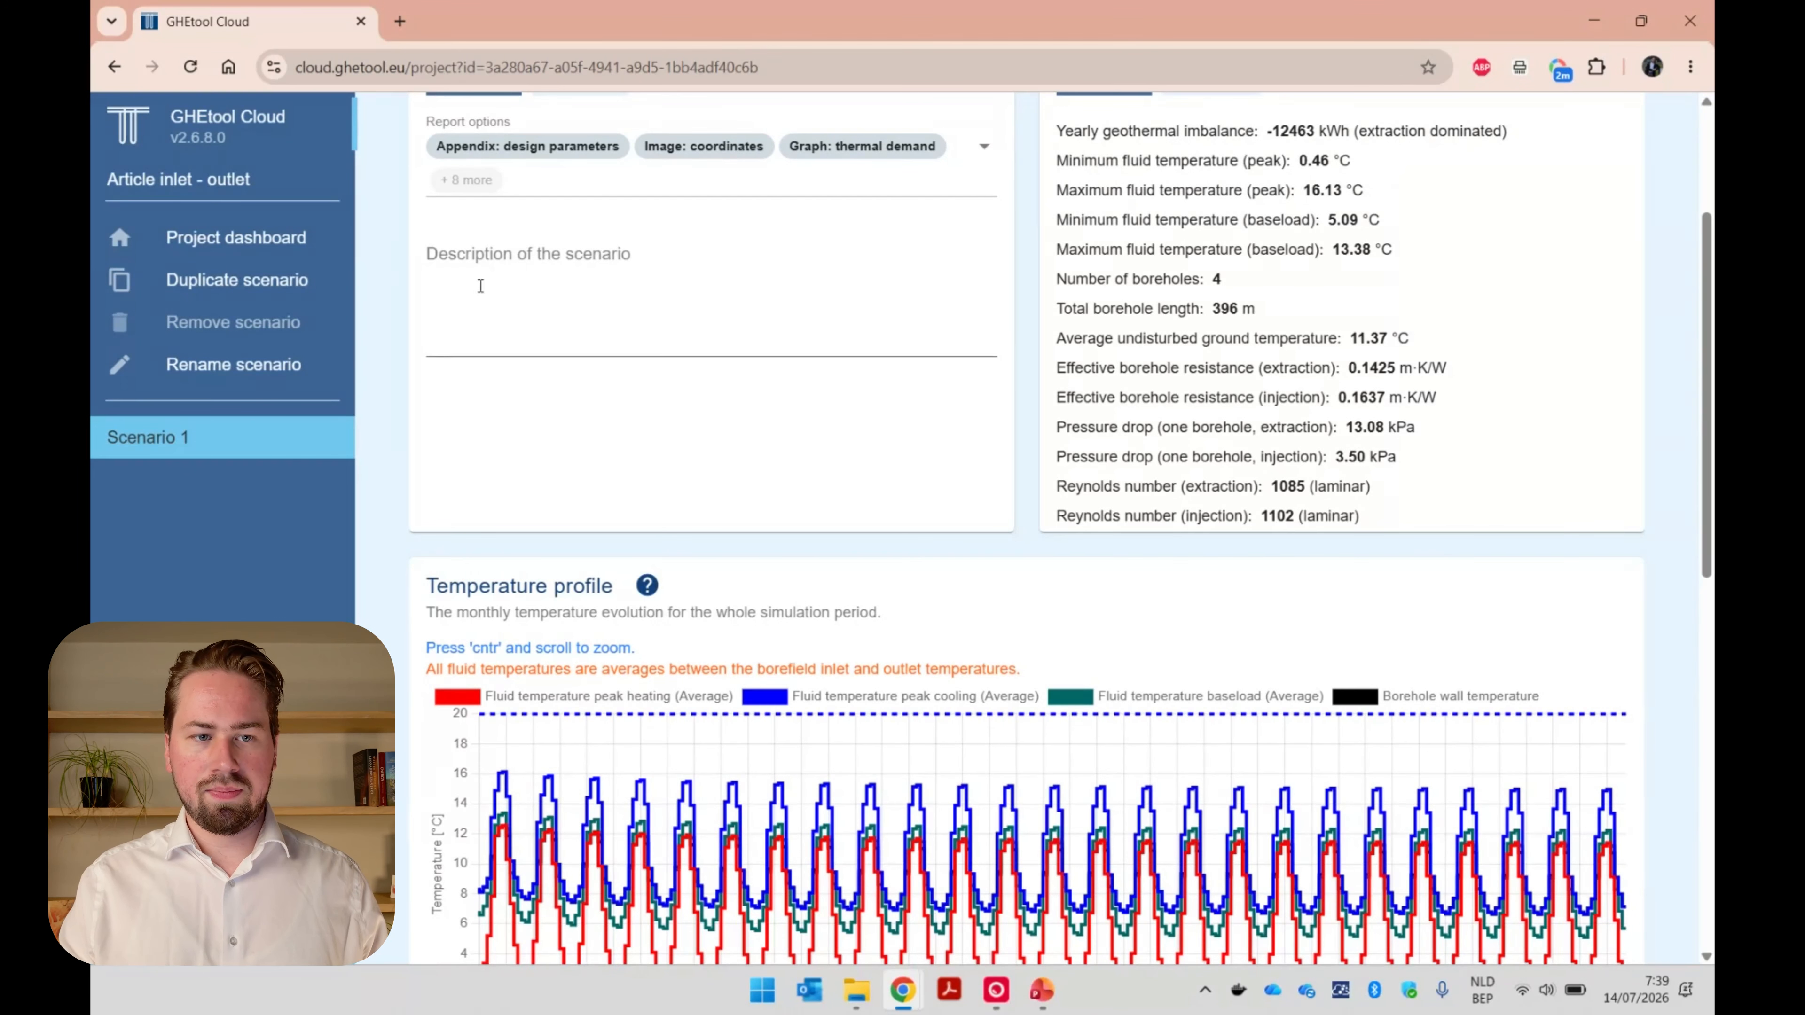
Duplicate Scenario 1 and name the copy "Scenario 1 (inlet)".
click(320, 286)
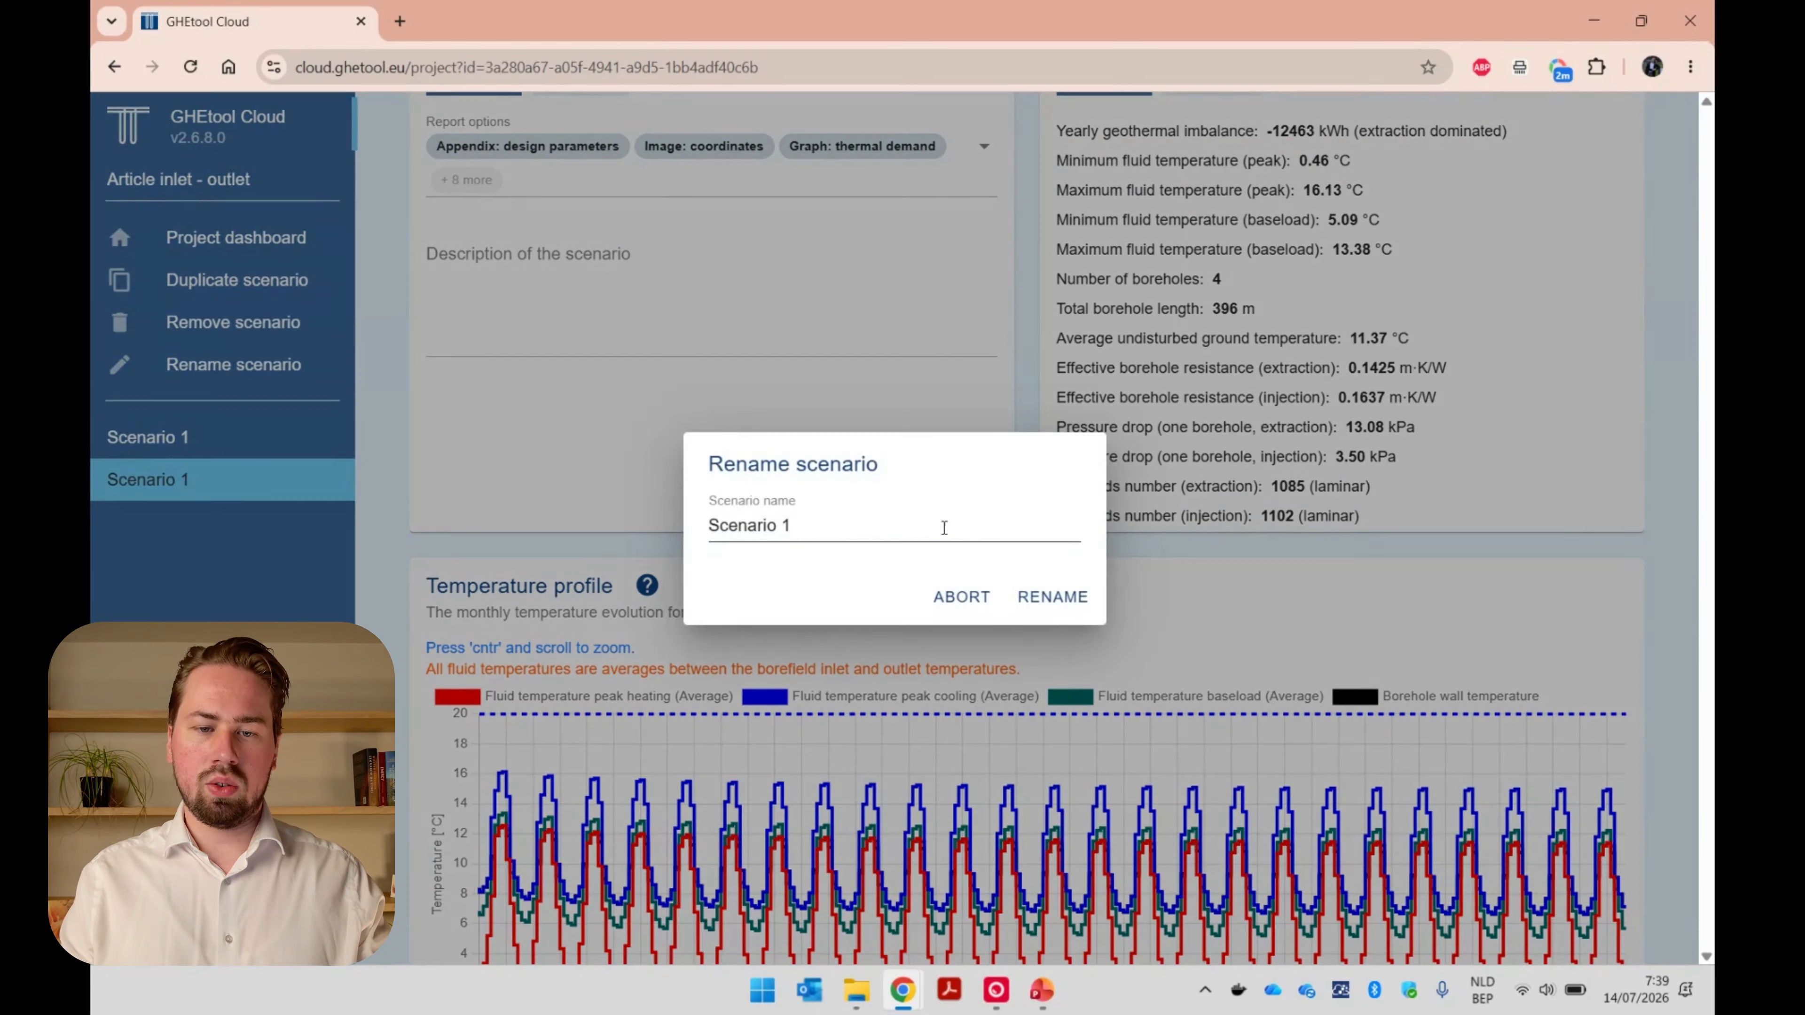
click(933, 532)
text((inlet))
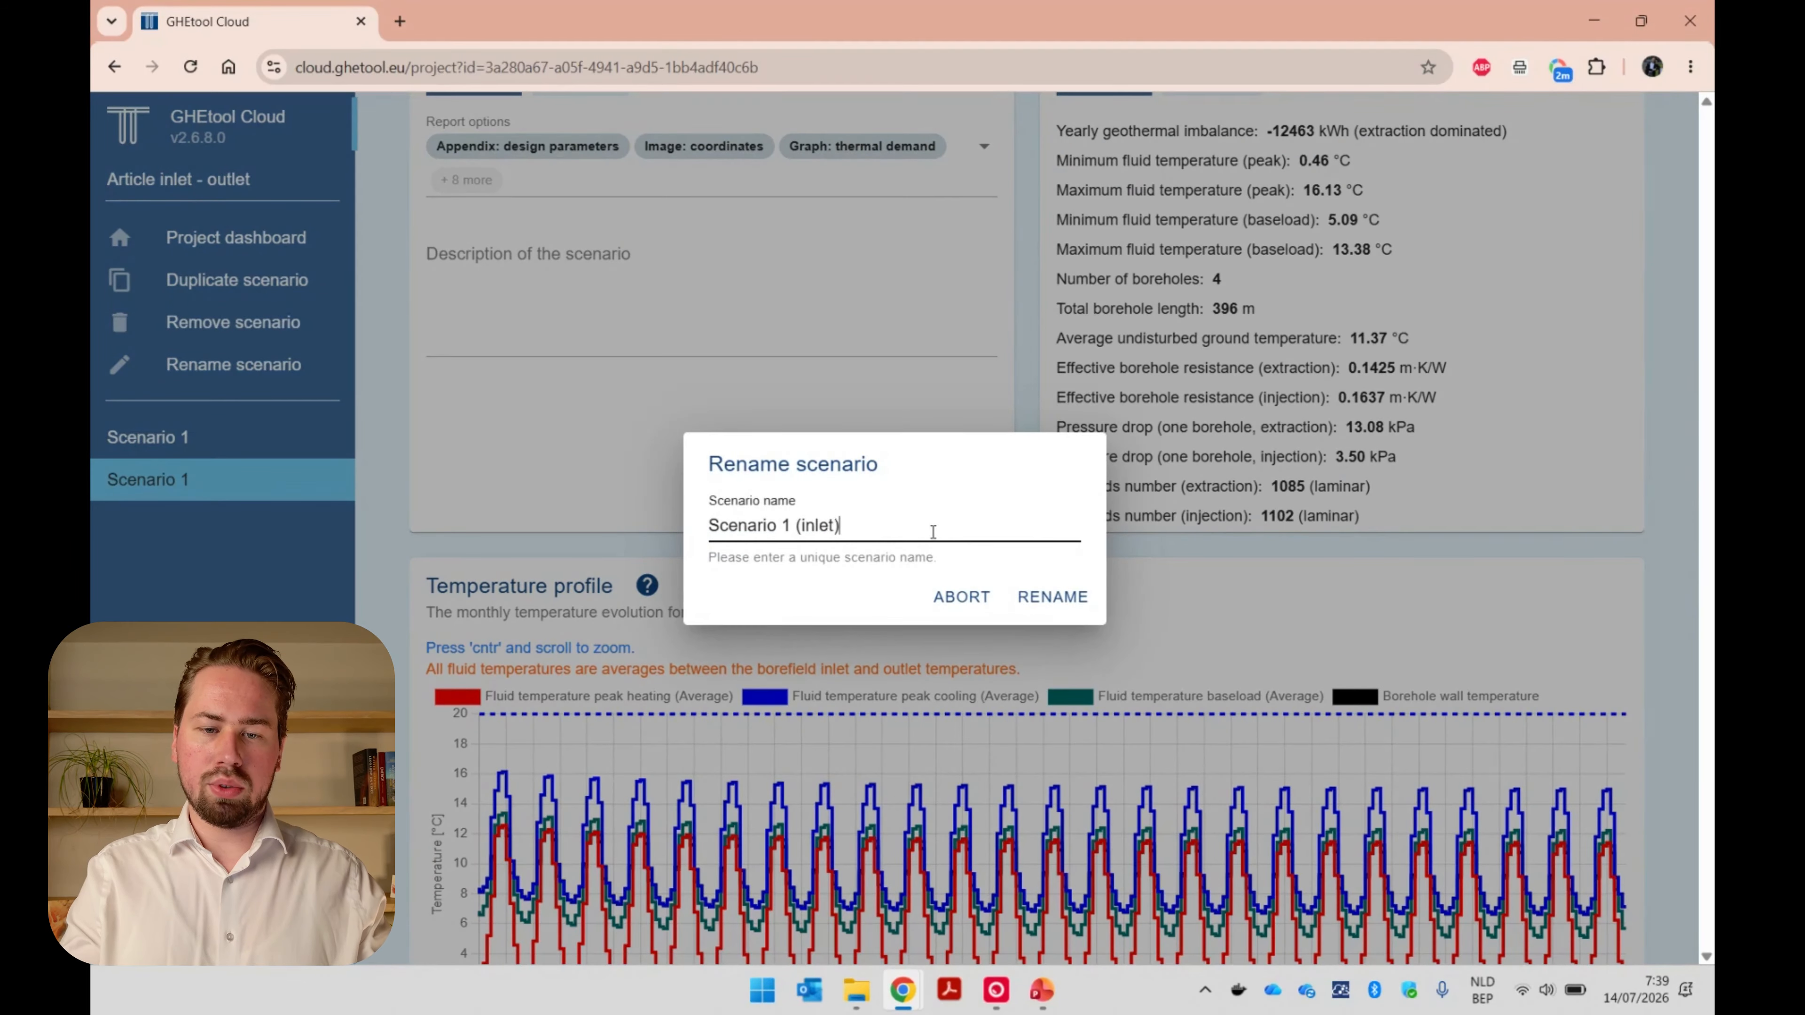
key(Return)
Duplicate the inlet scenario and name the copy "Scenario 1 (outlet)".
click(286, 289)
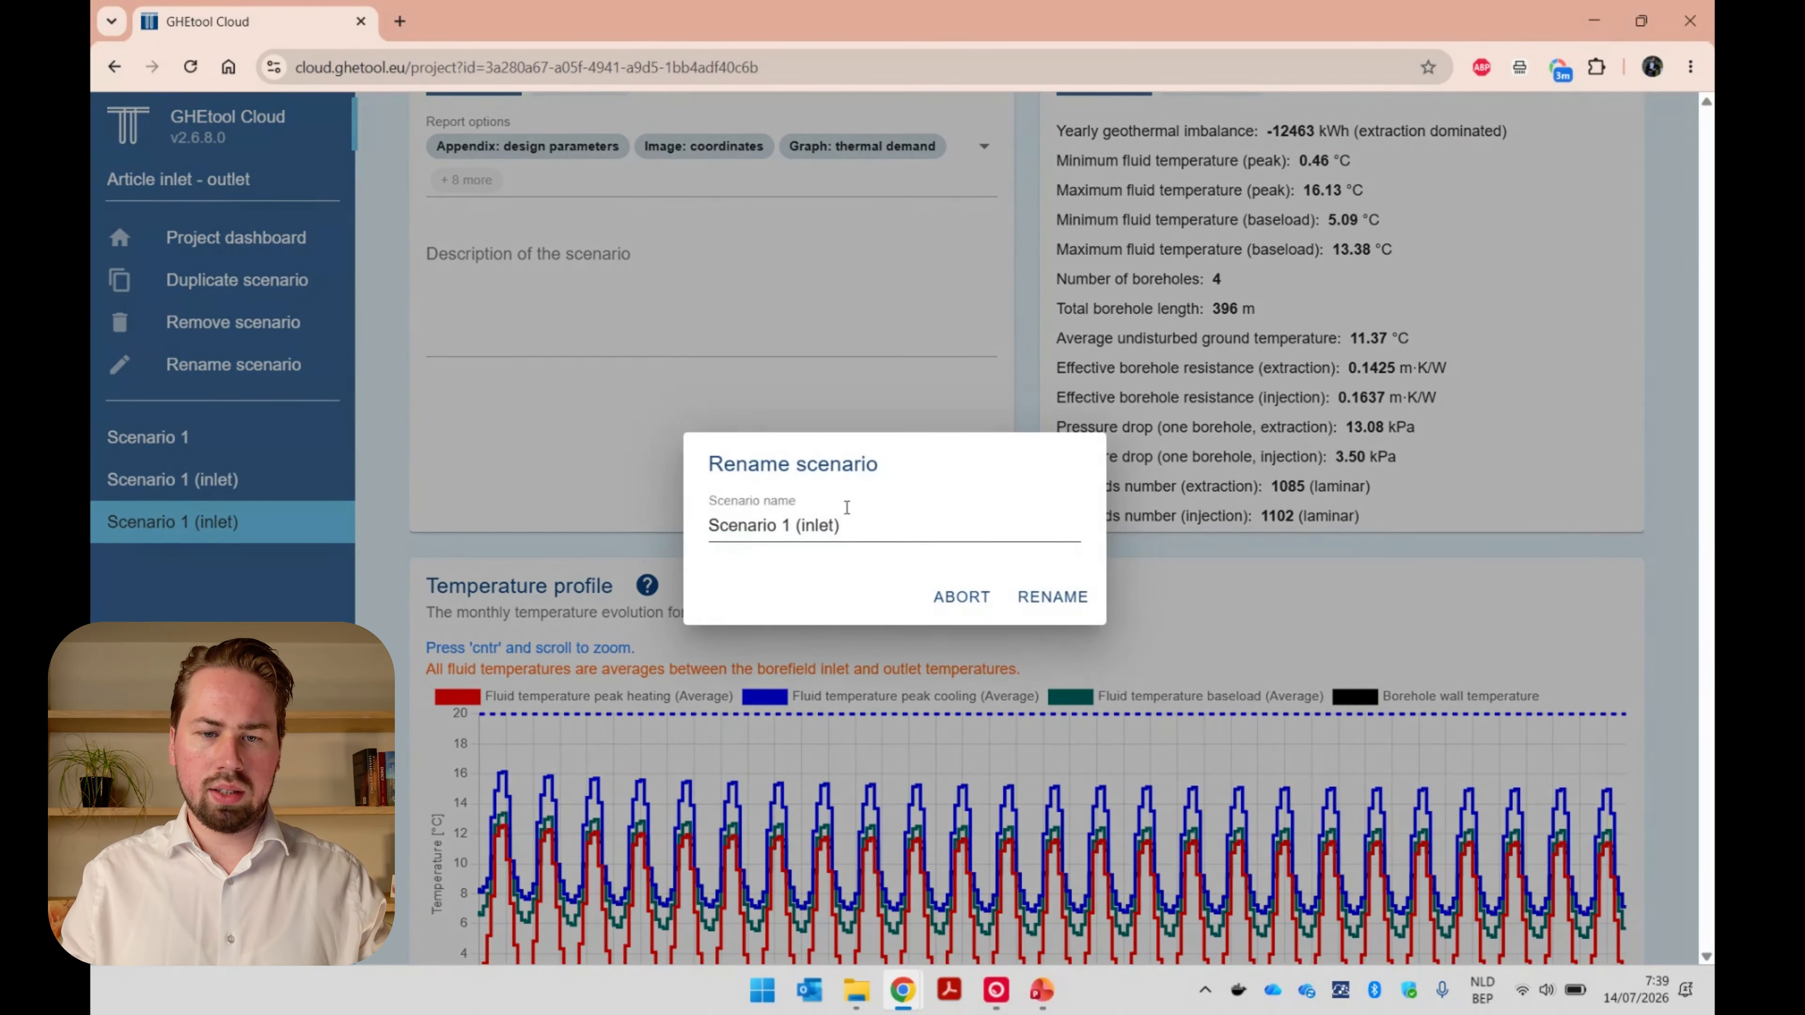
double_click(819, 527)
text(outlet)
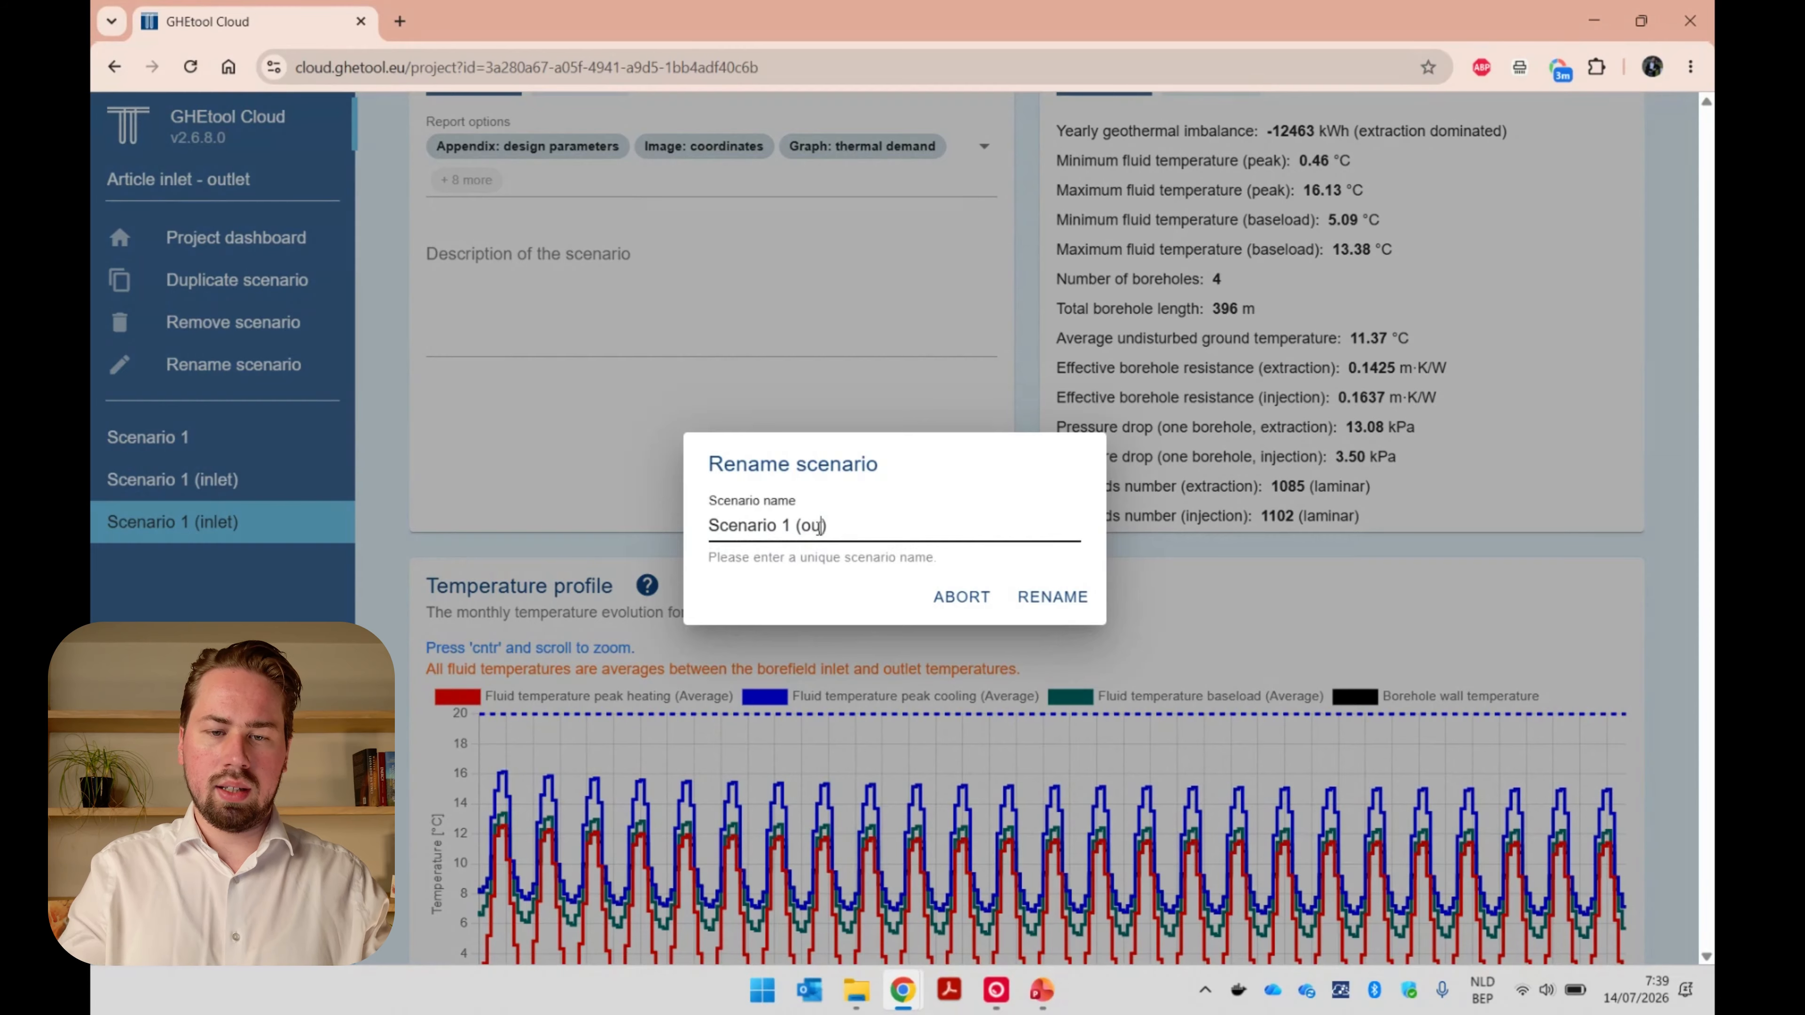
key(Return)
Set the type of temperature to Outlet for Scenario 1 (outlet) and calculate the scenario.
scroll(527, 483, up, 5)
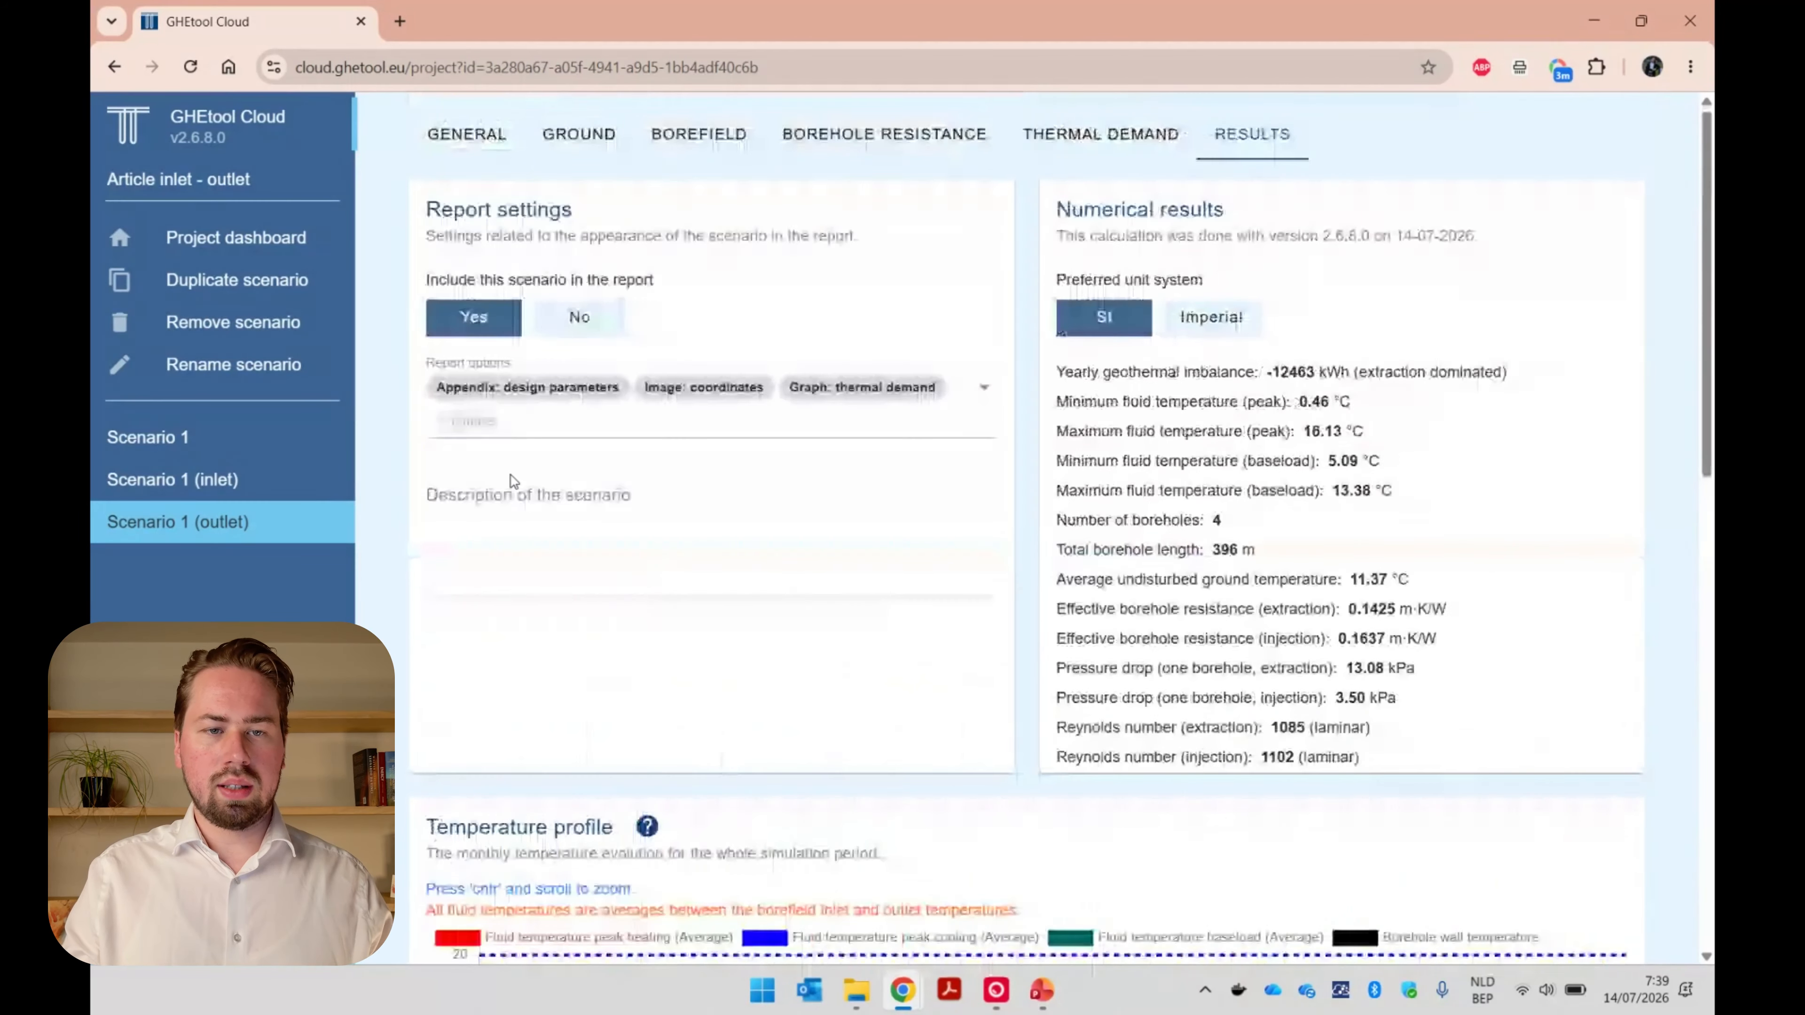
click(466, 133)
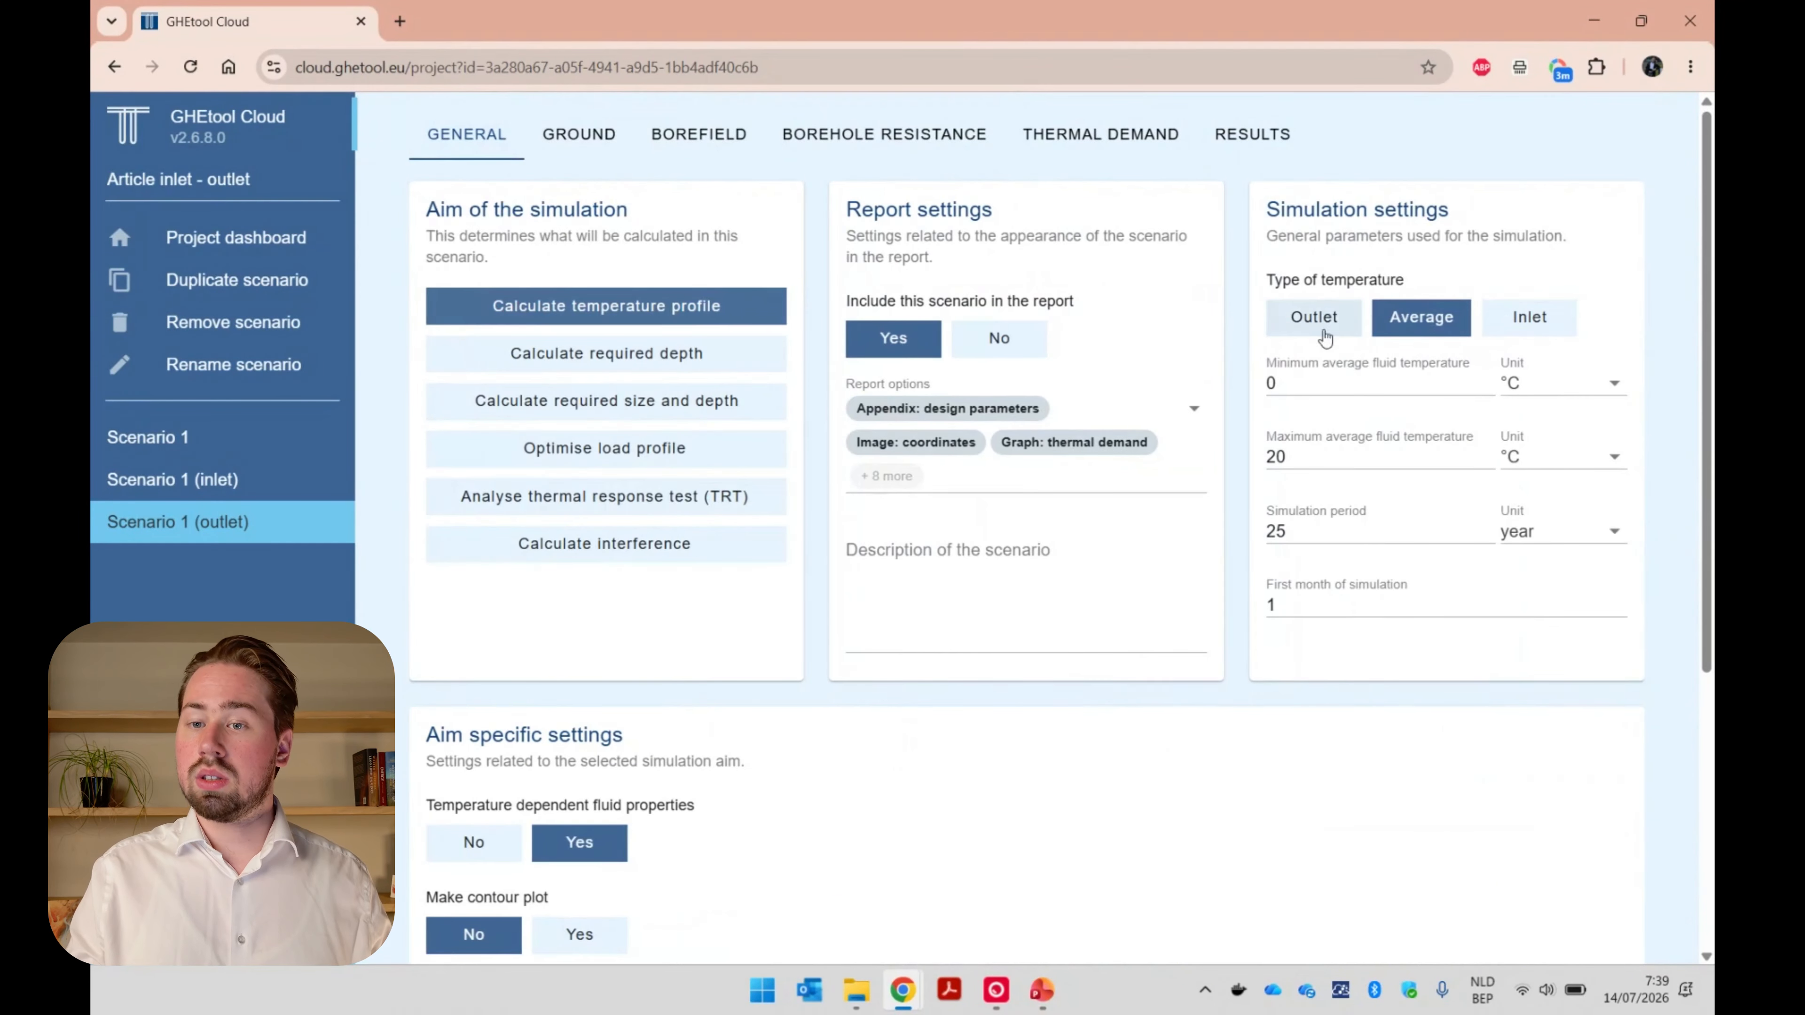
click(1314, 320)
scroll(1483, 846, down, 5)
click(1469, 928)
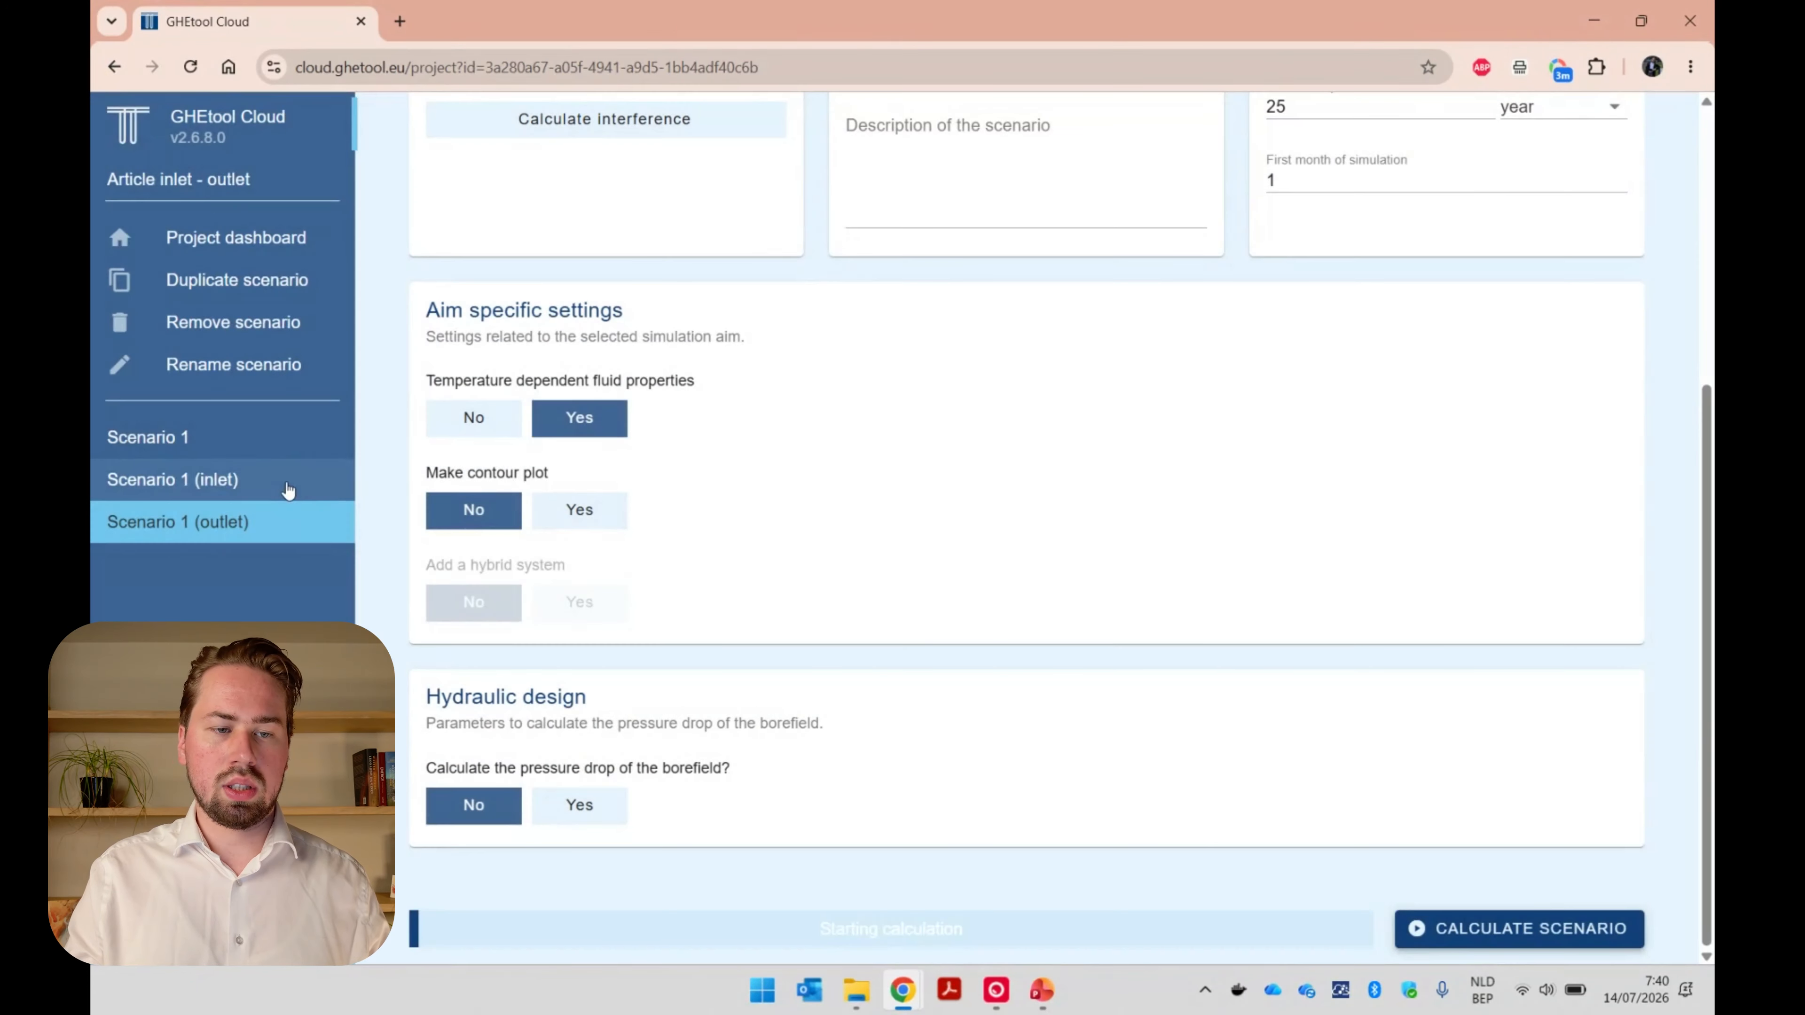
Set the type of temperature to Inlet for Scenario 1 (inlet) and calculate the scenario.
click(214, 479)
scroll(1121, 440, up, 5)
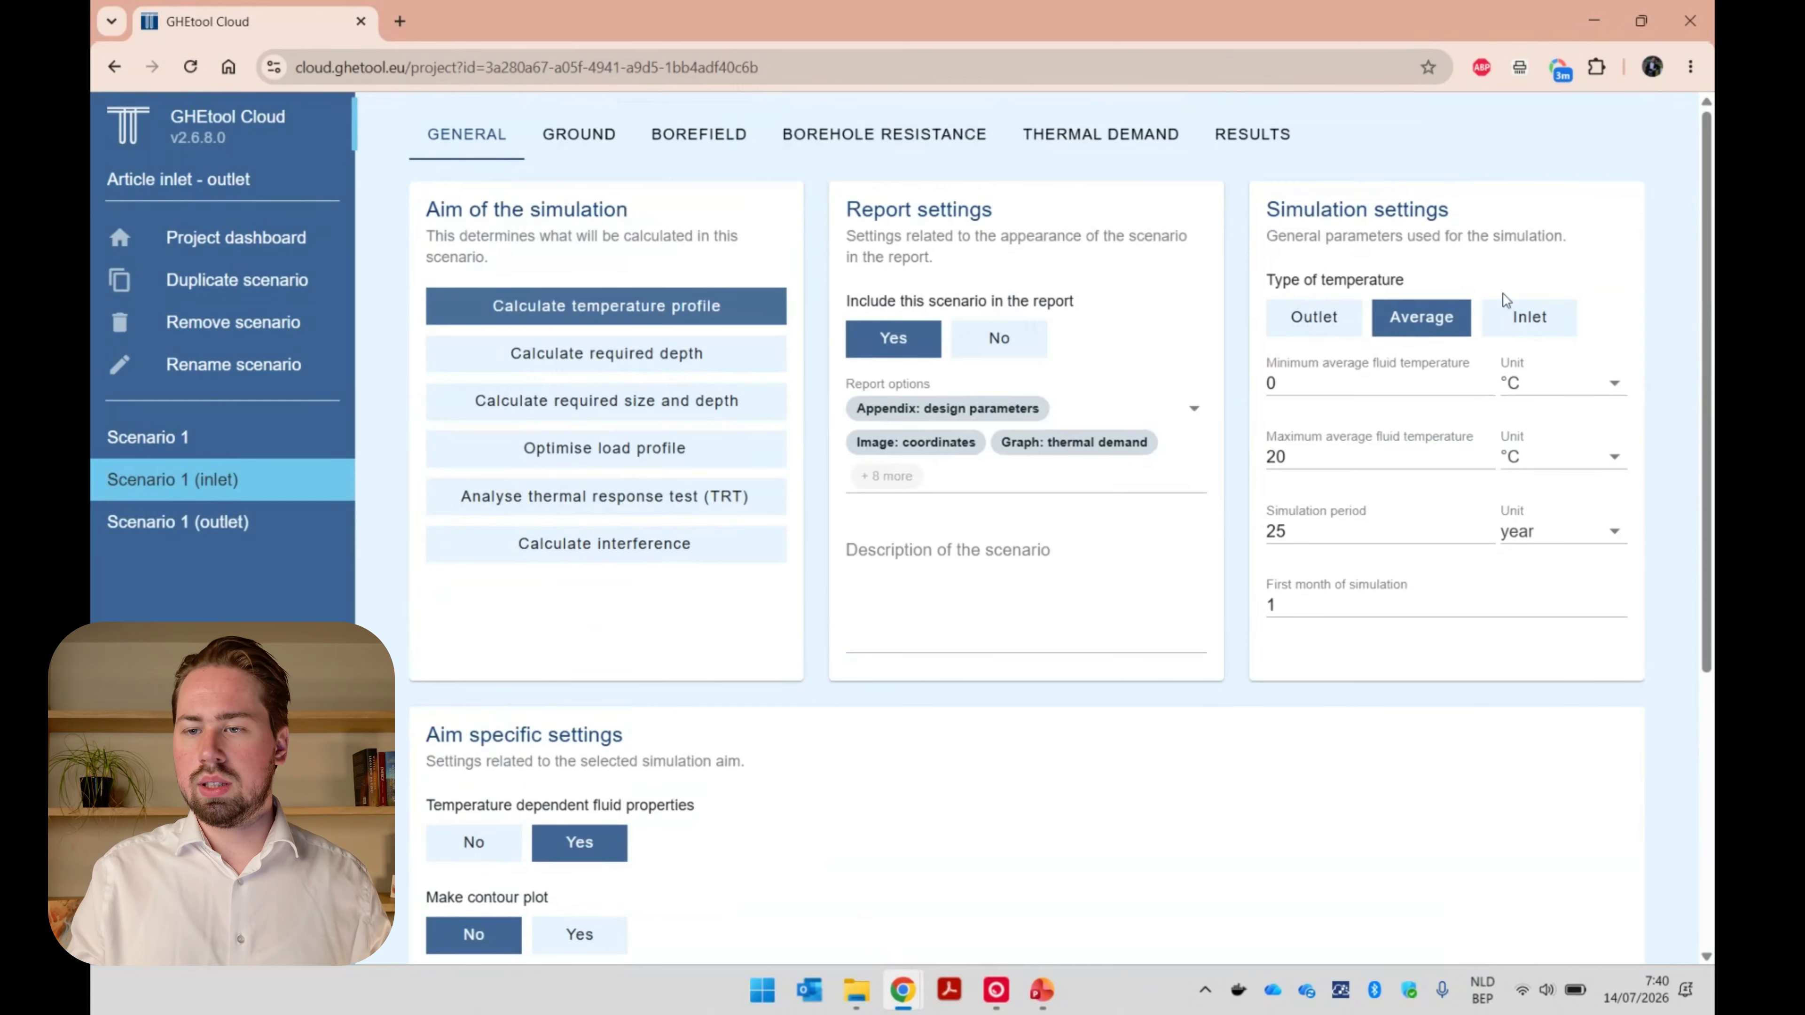
click(1559, 313)
scroll(1449, 694, down, 5)
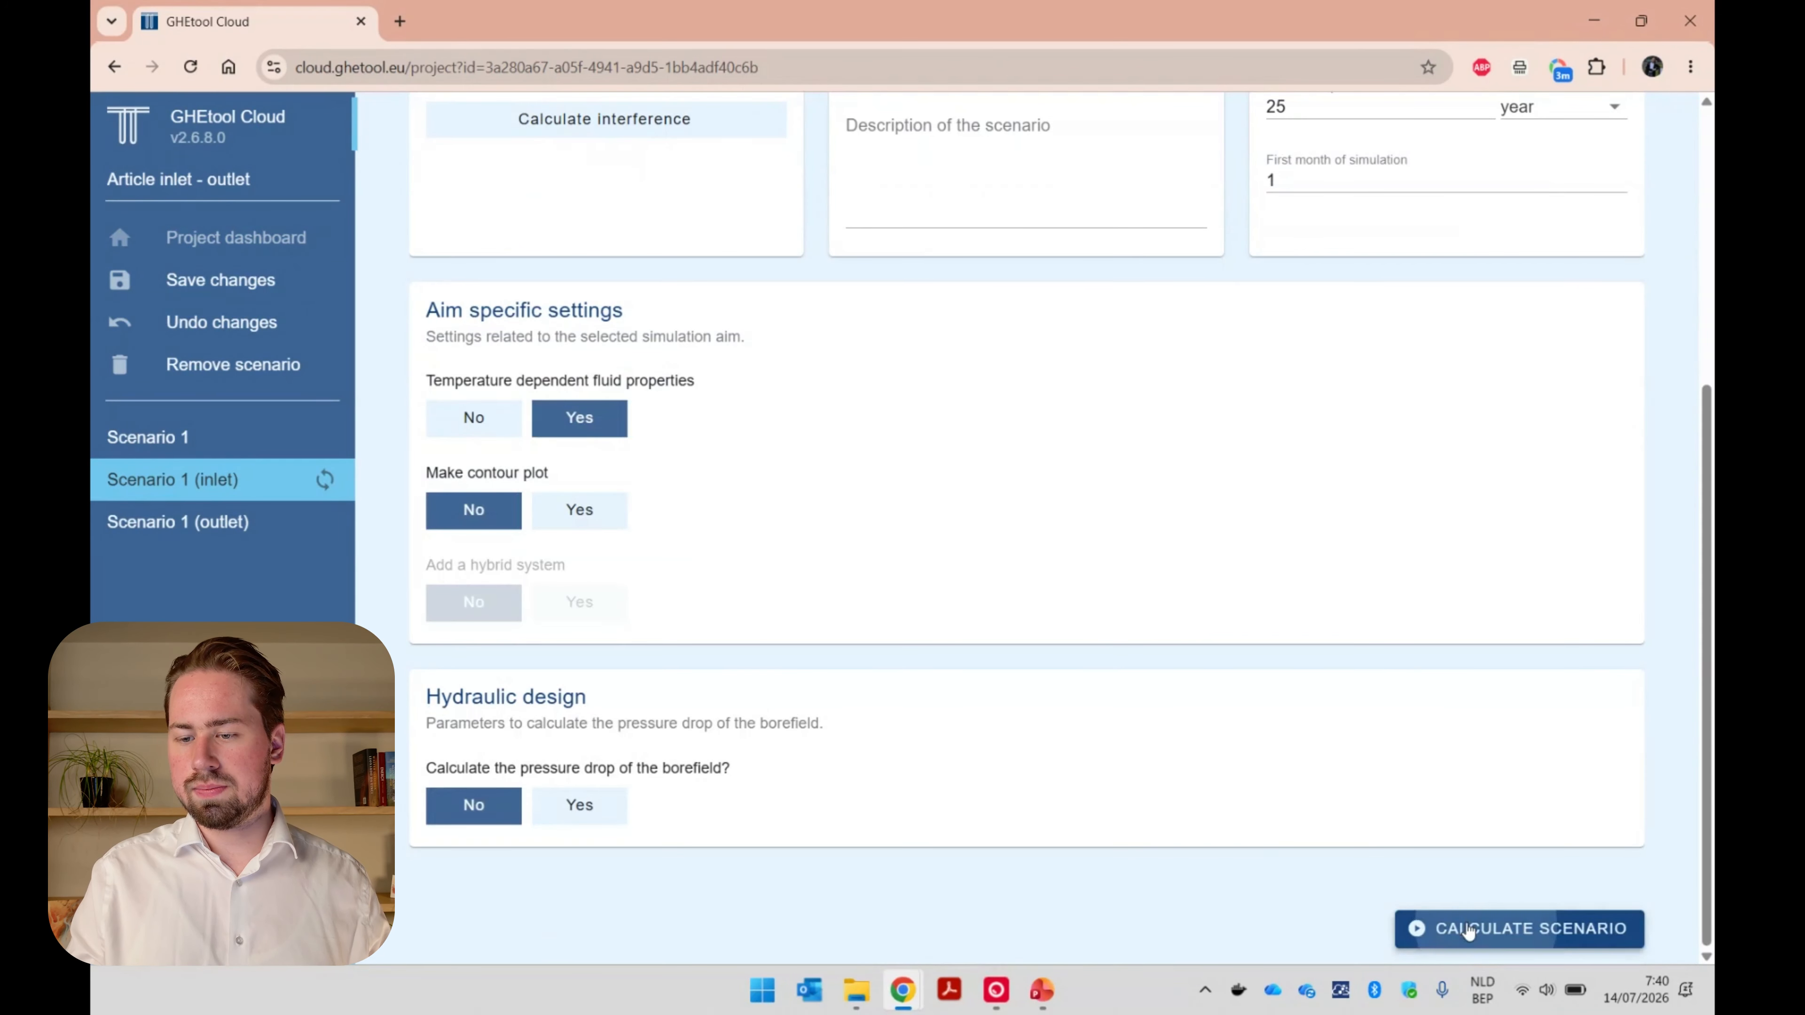
click(1471, 928)
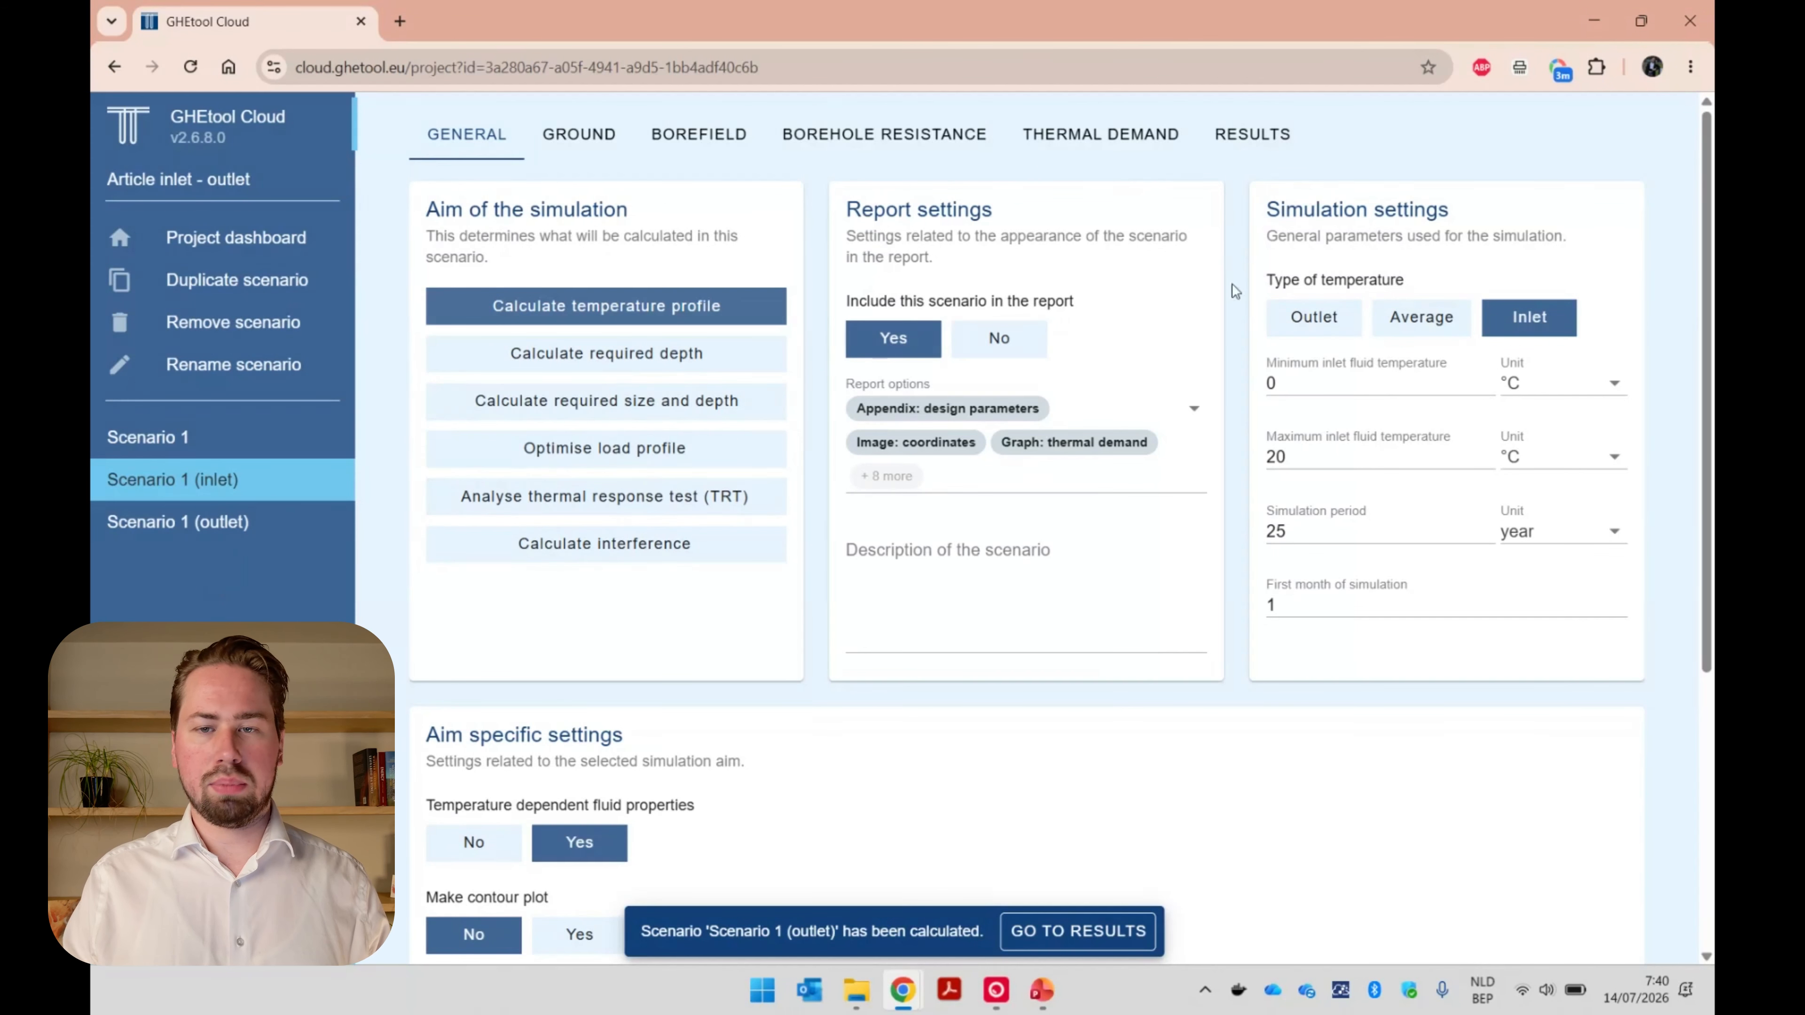
Compare the minimum and maximum fluid temperatures and temperature profiles of the inlet, average and outlet scenarios.
click(1233, 139)
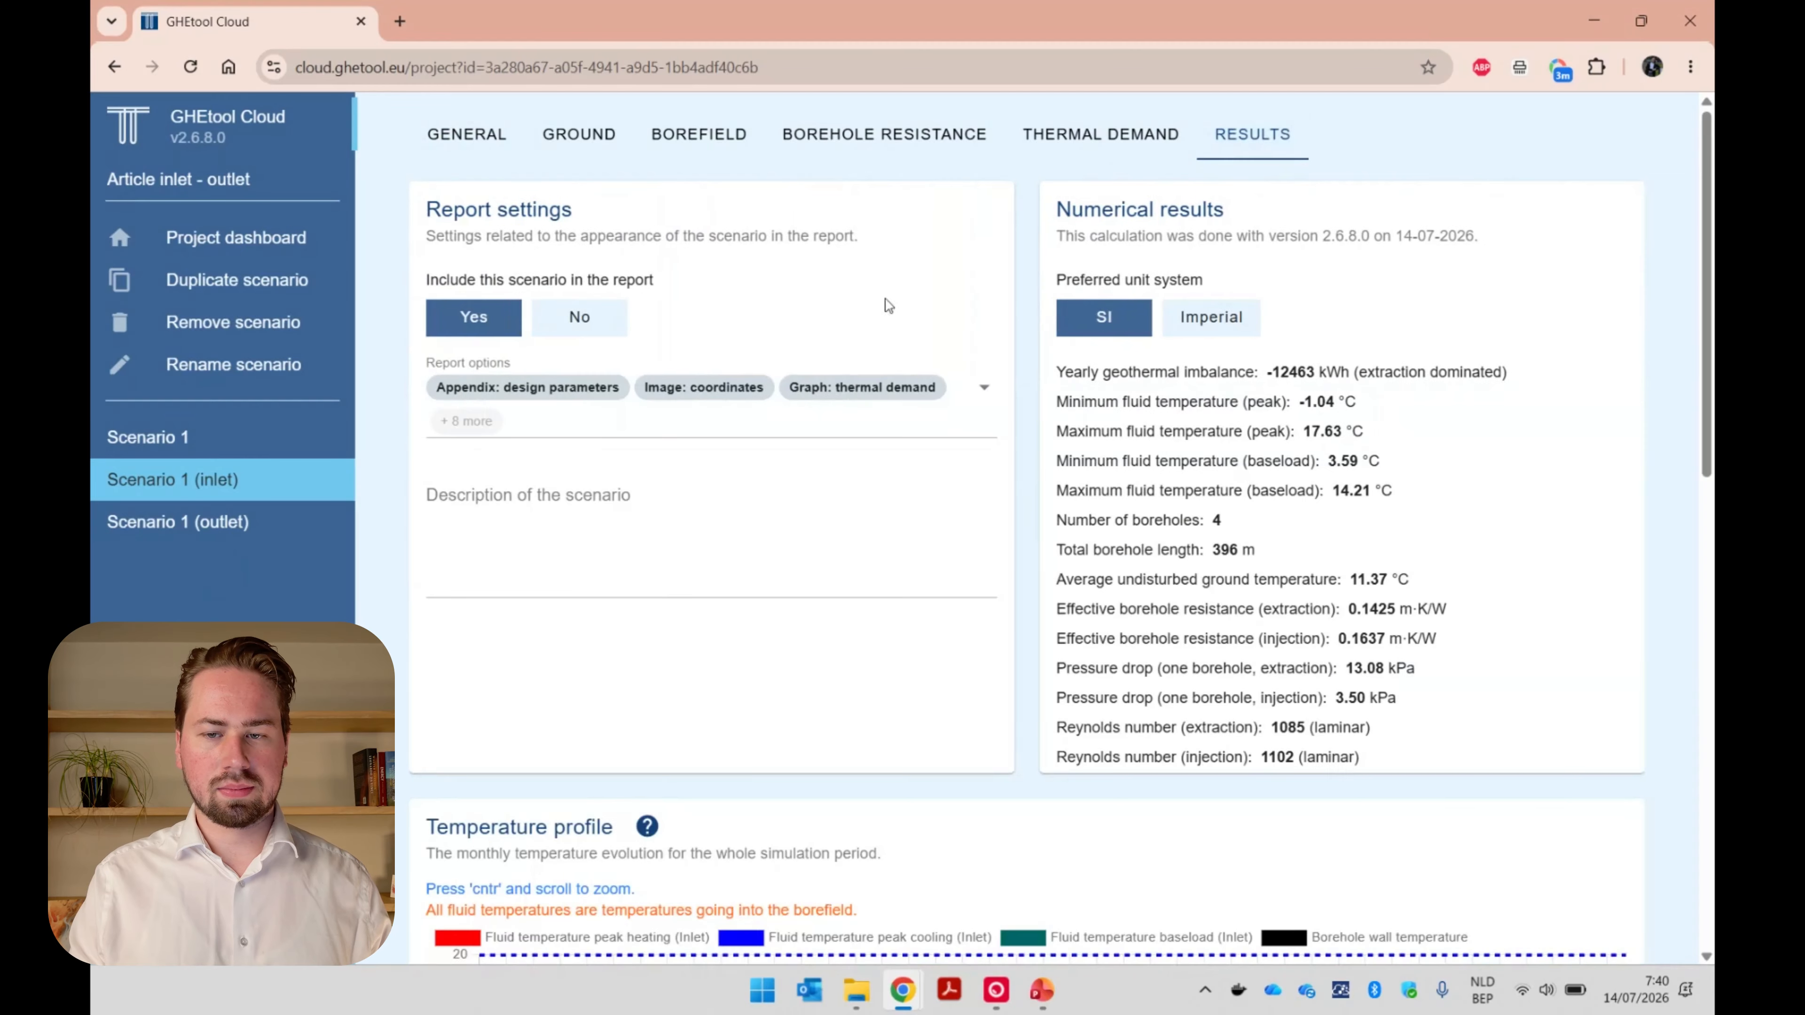
scroll(1459, 663, down, 4)
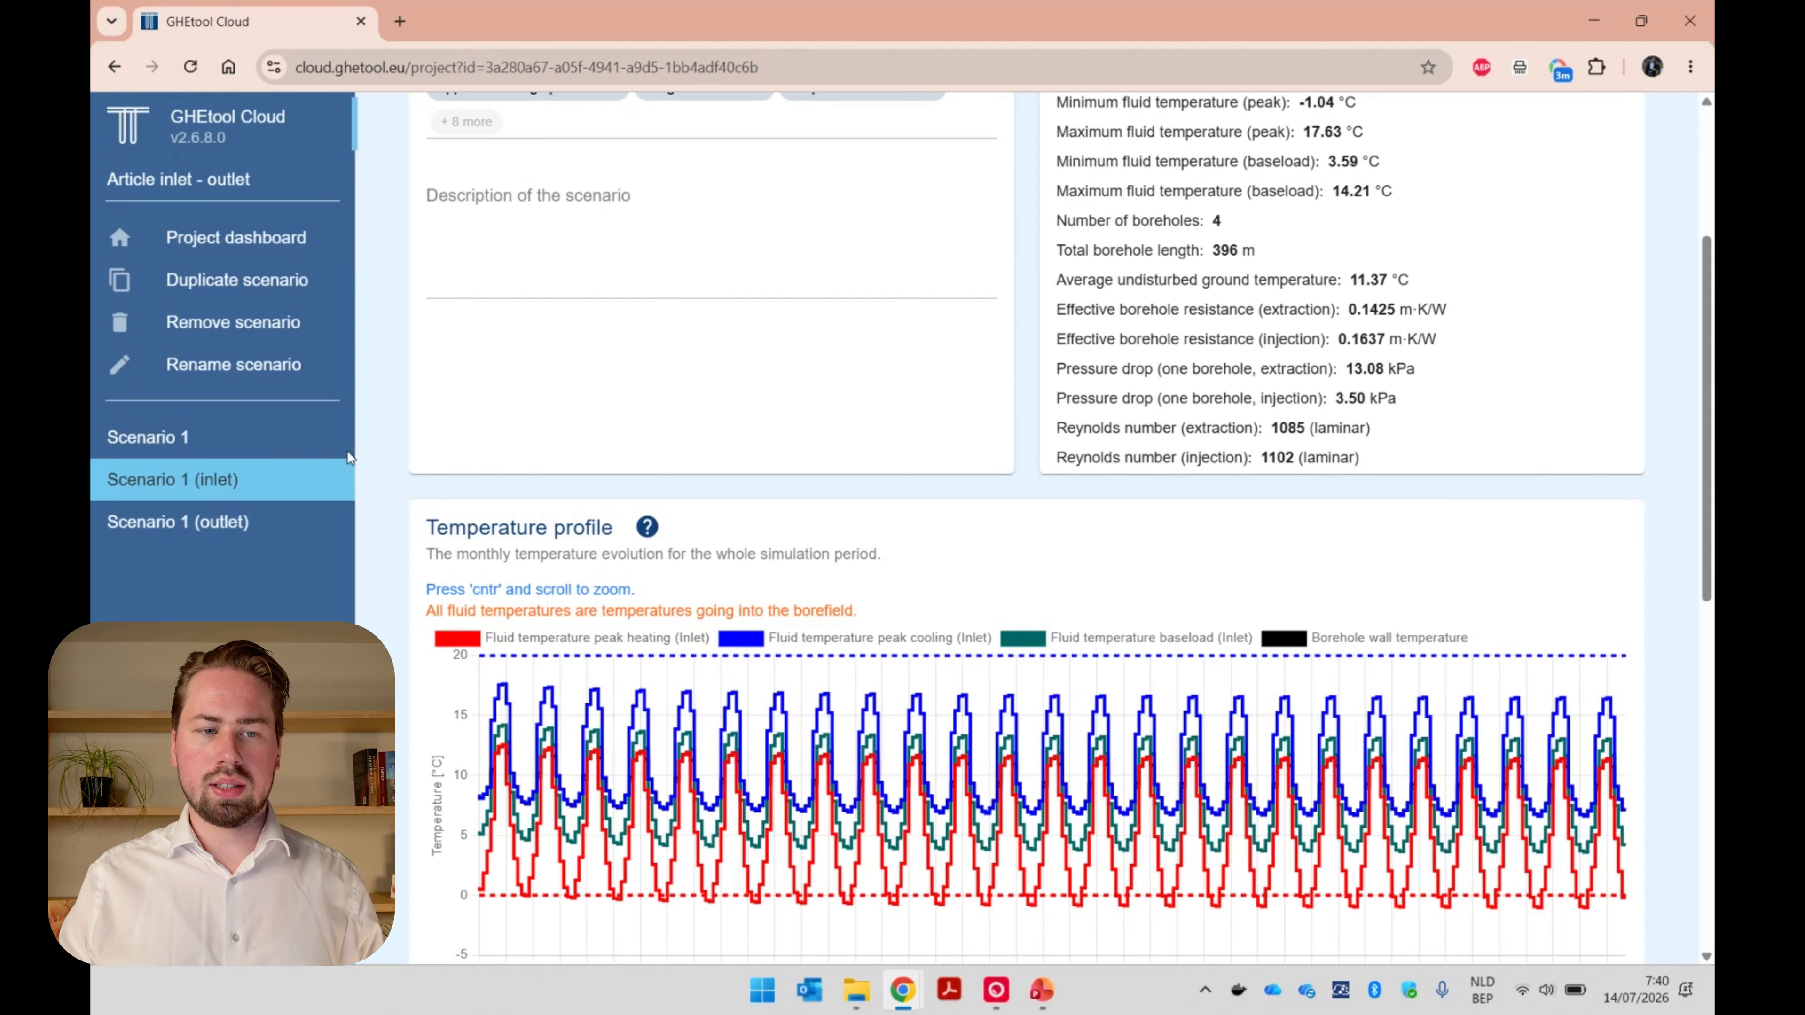
click(292, 453)
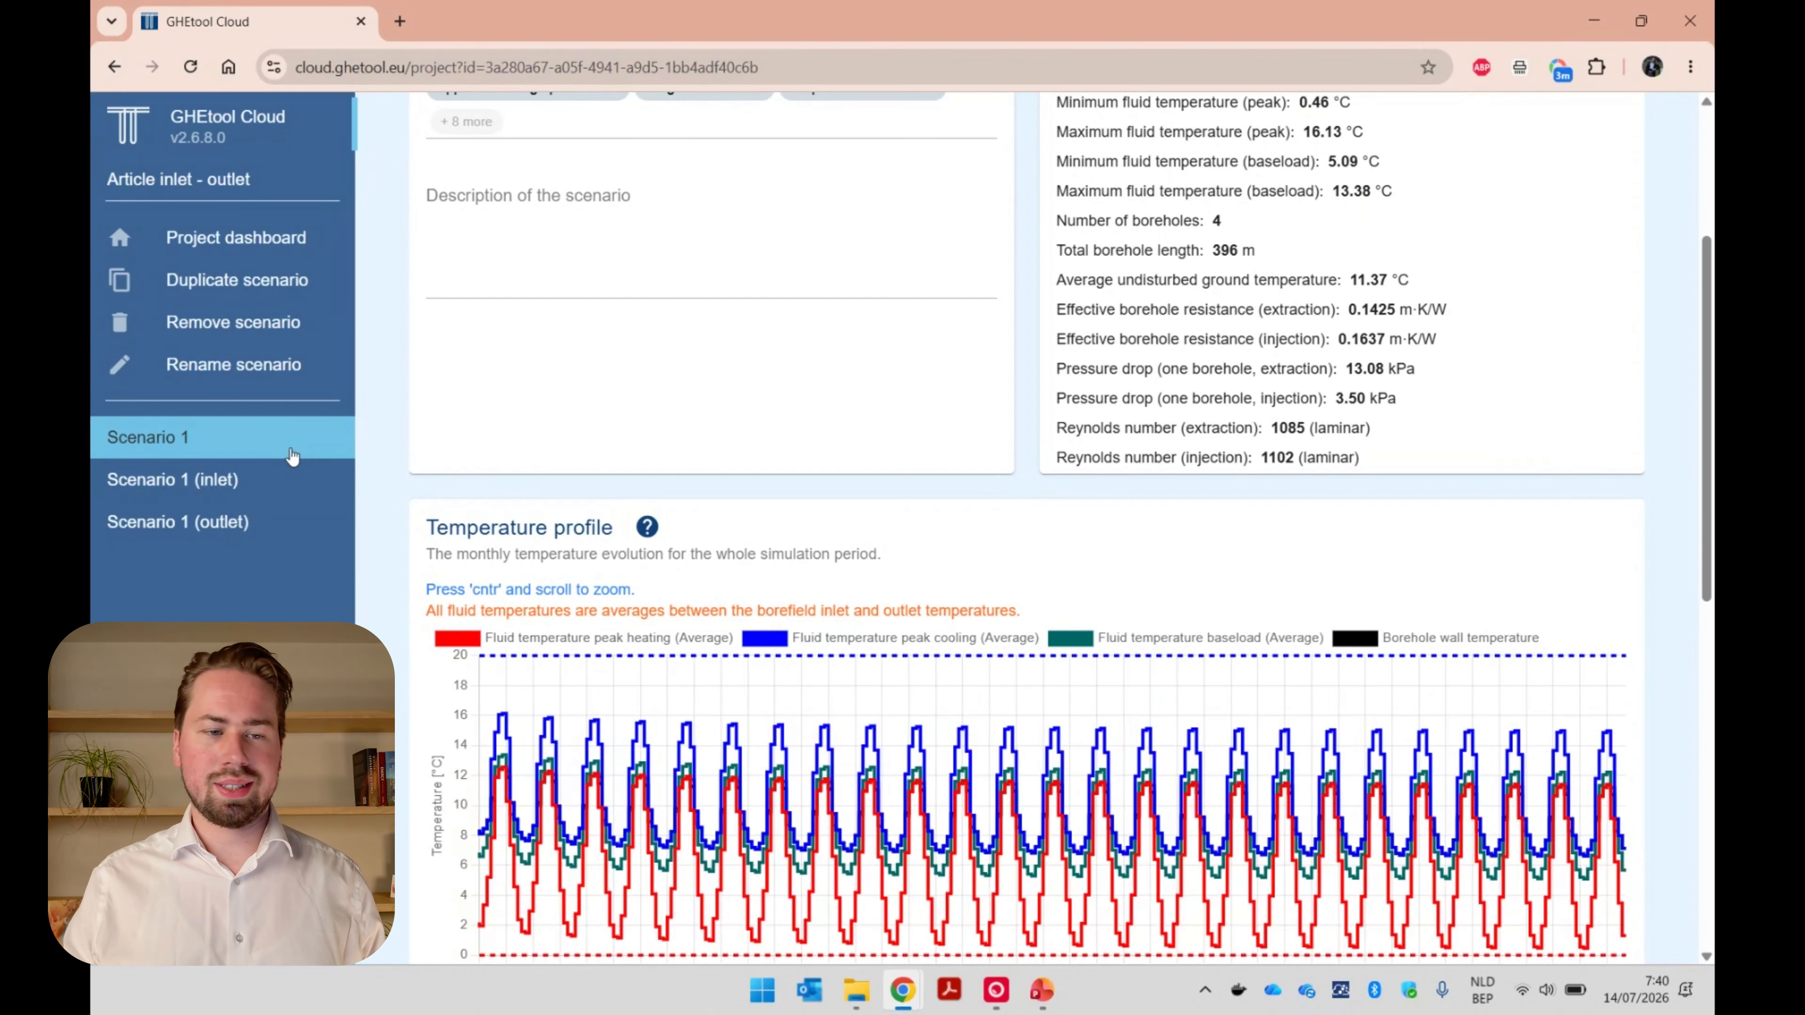
click(282, 498)
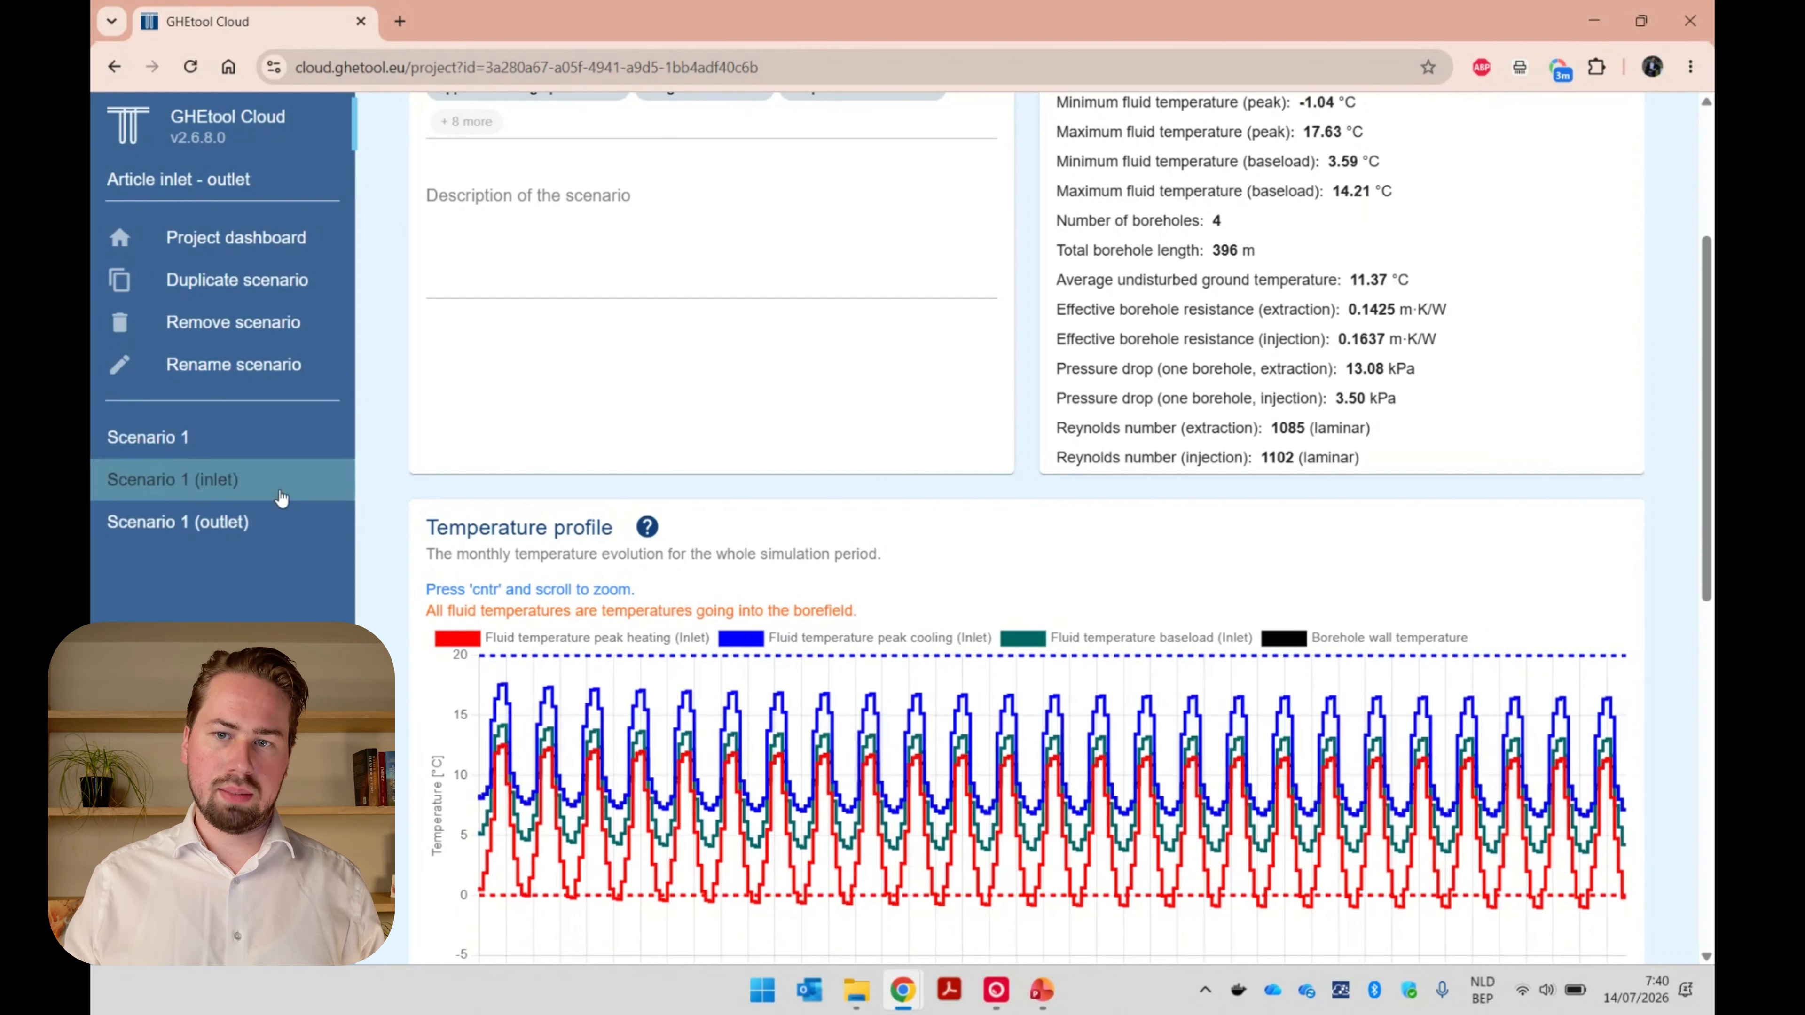
click(270, 529)
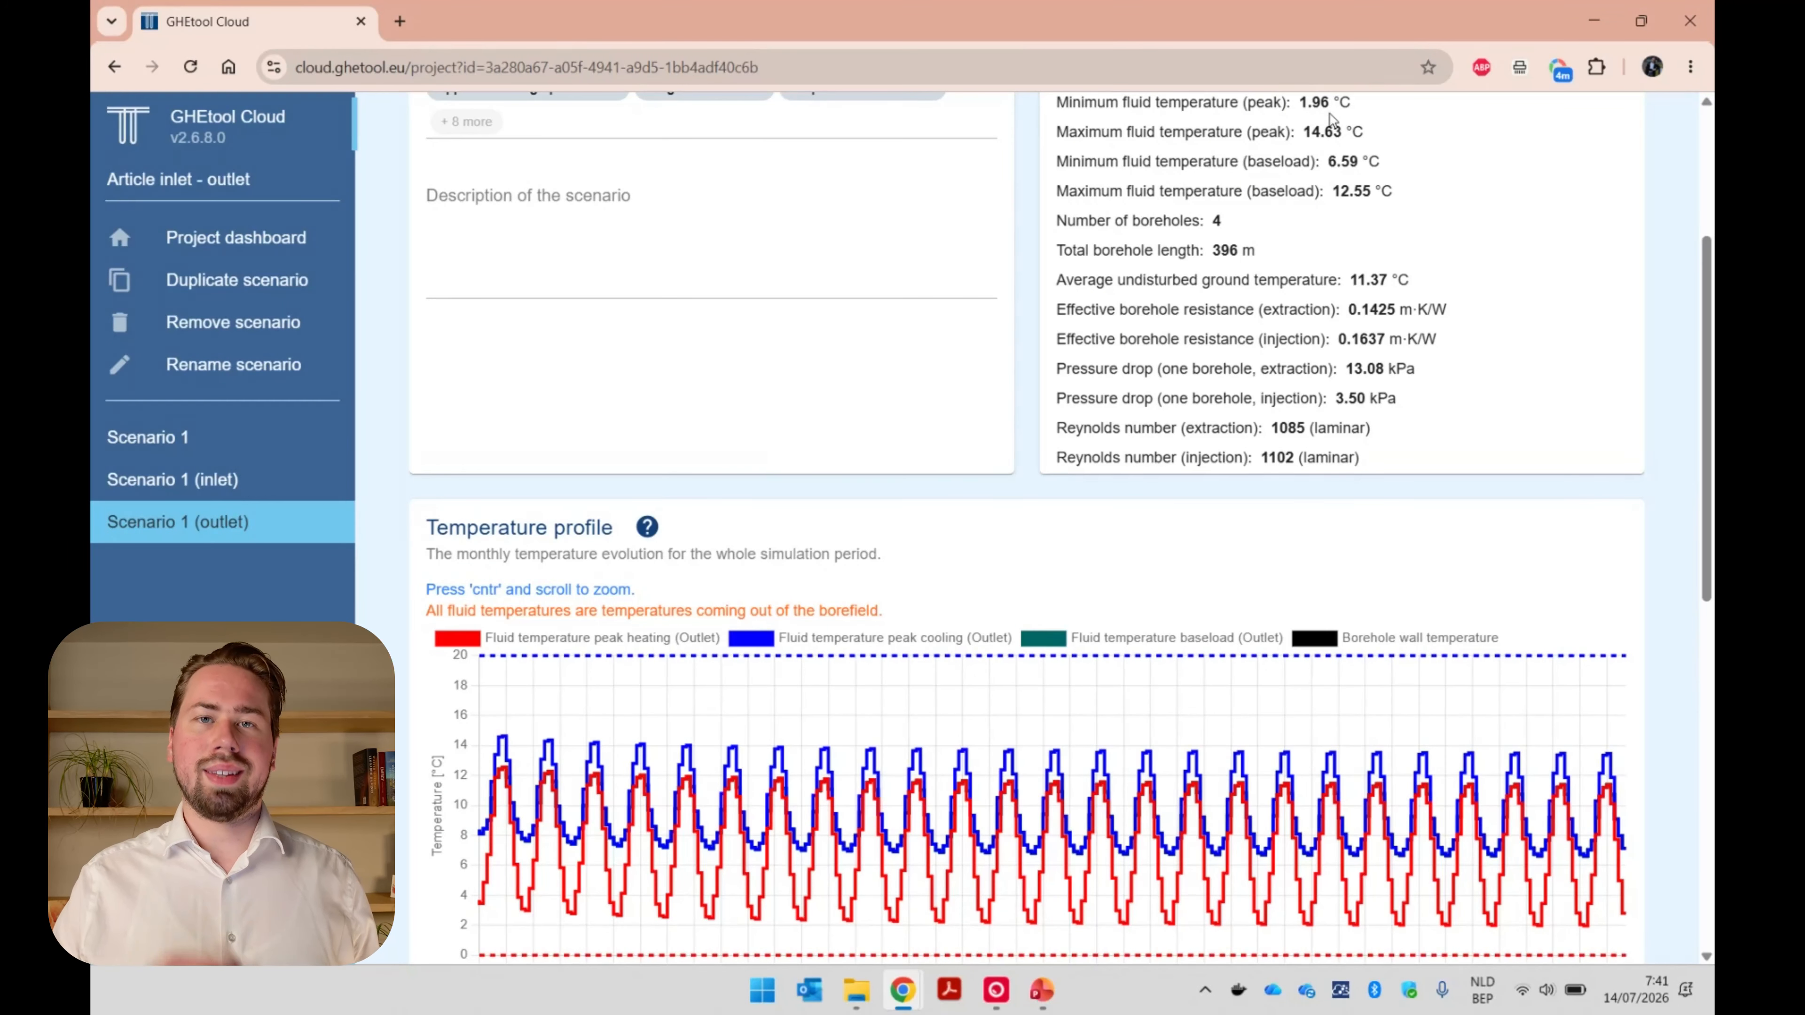
click(262, 494)
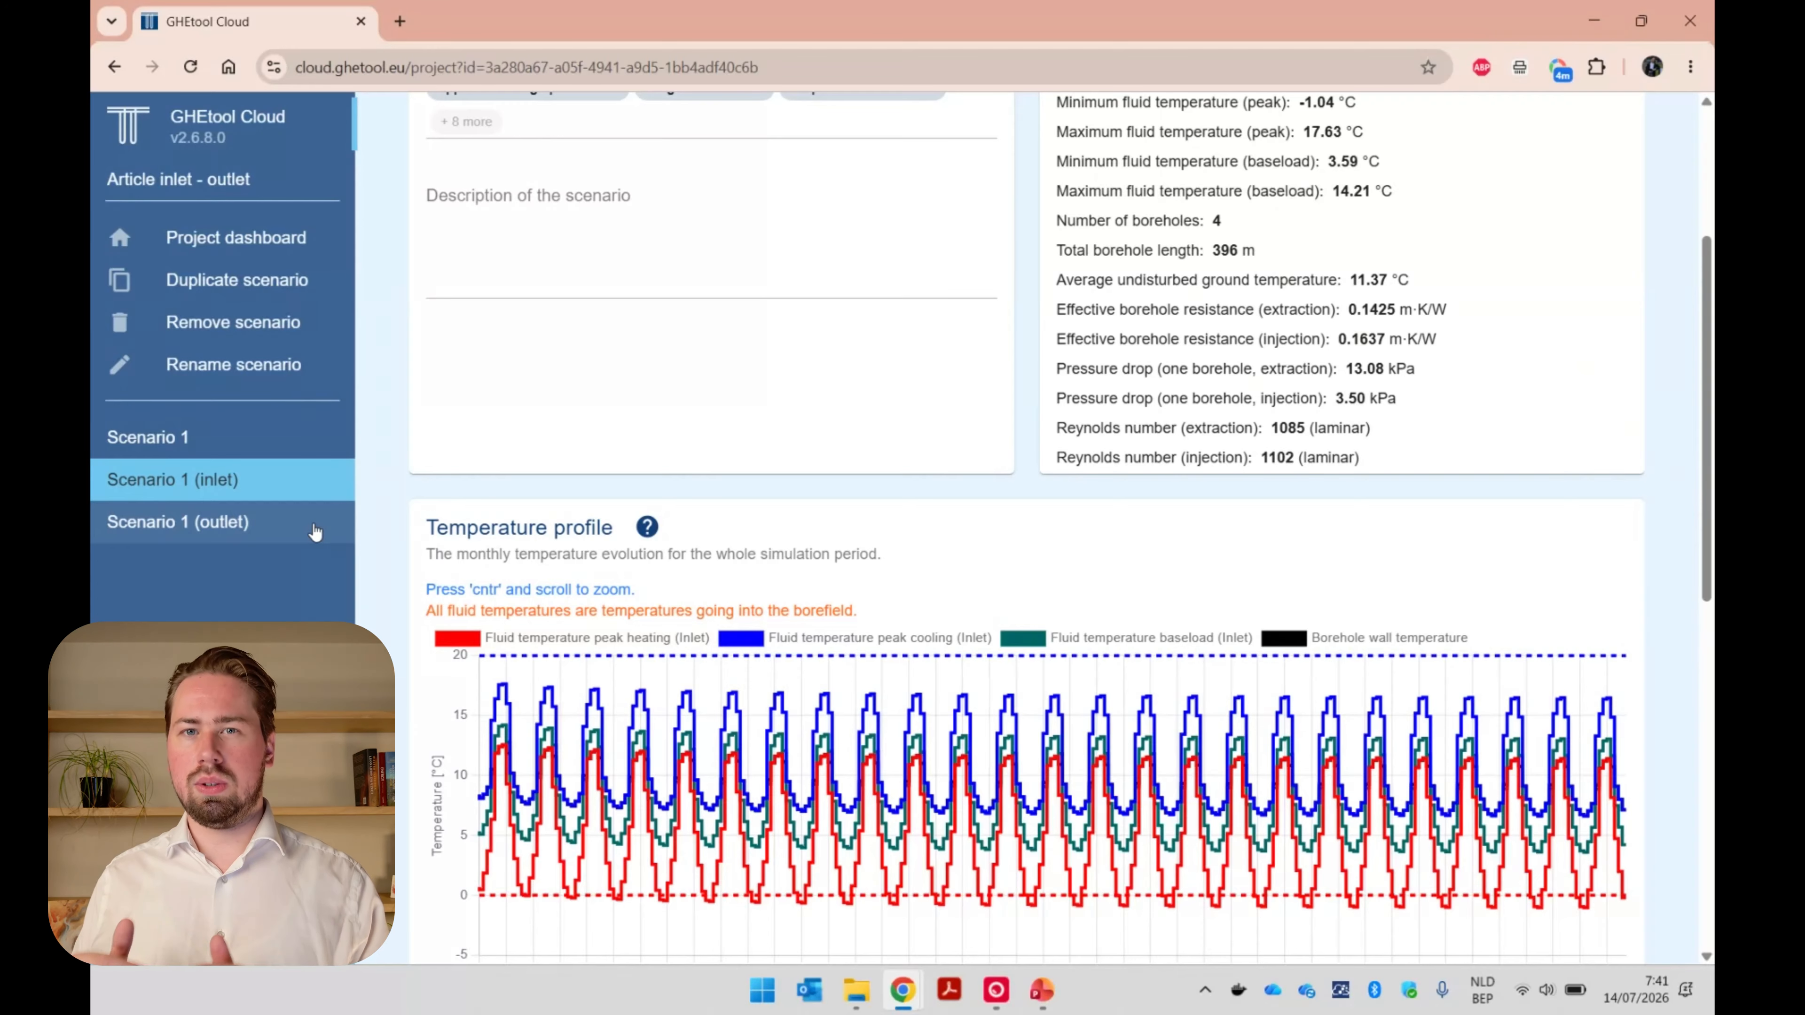
Duplicate the original Scenario 1 and name the copy "Scenario 2".
click(284, 437)
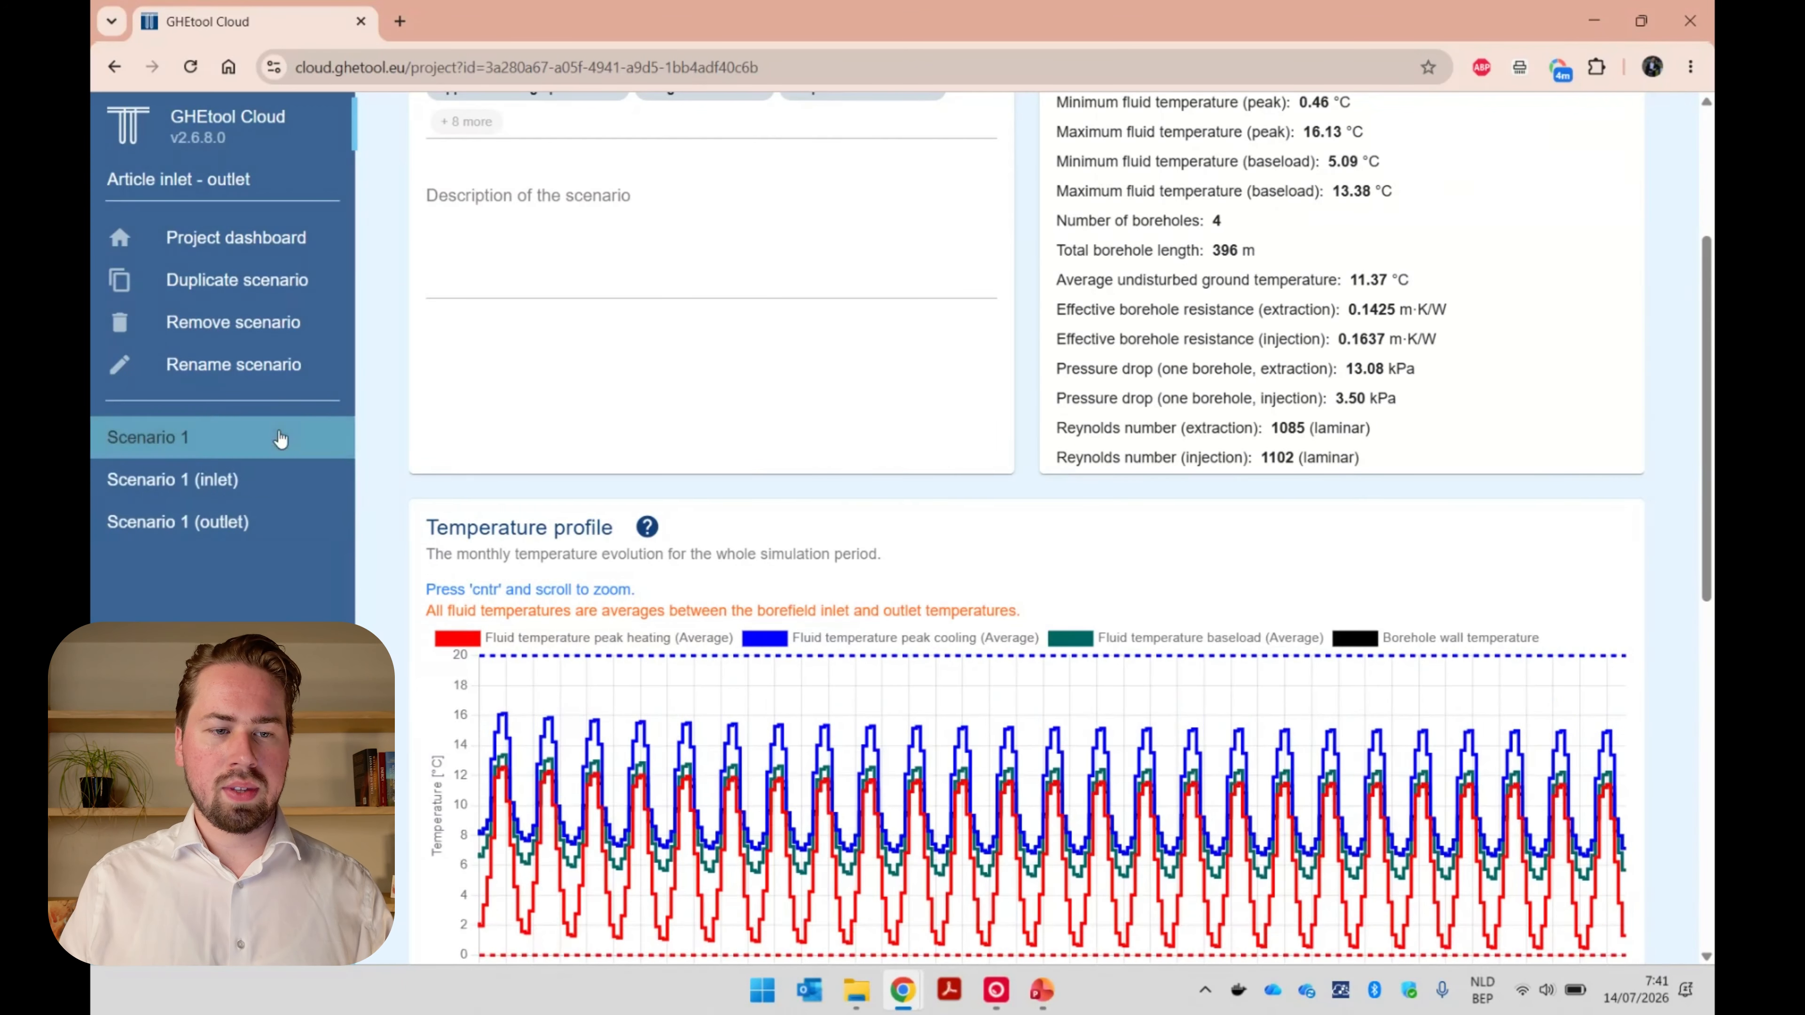
click(324, 284)
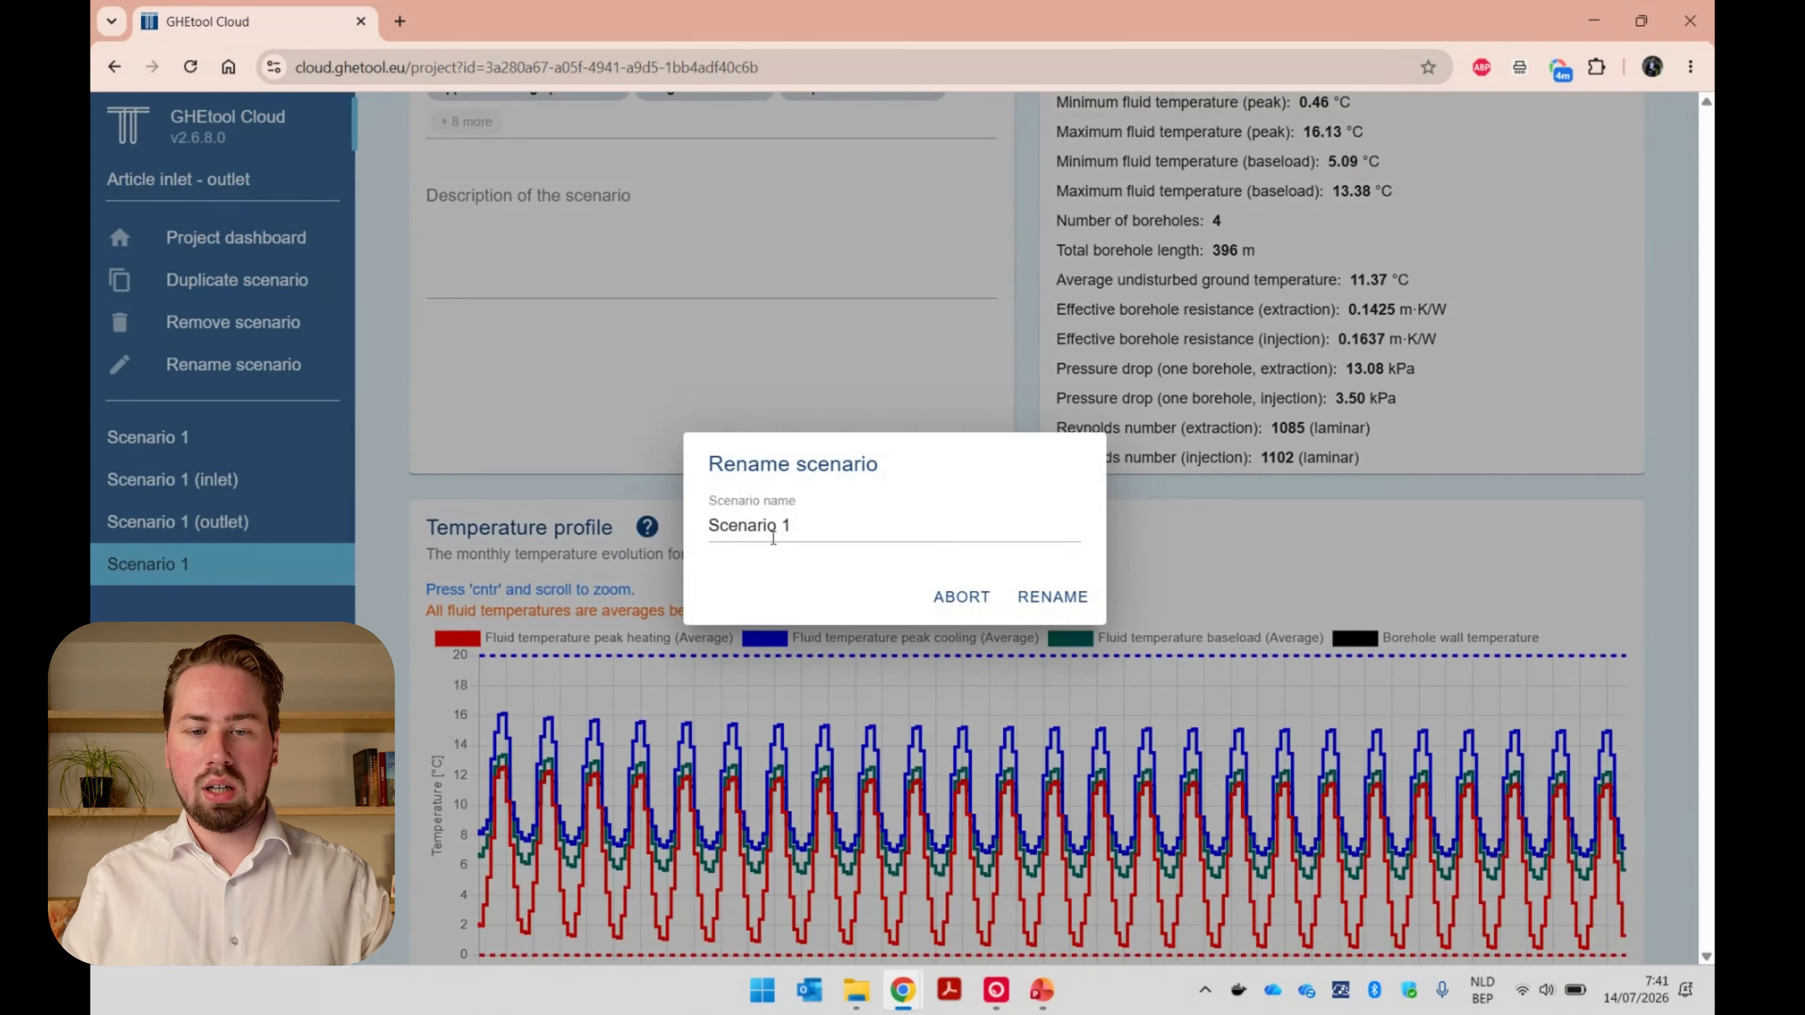
click(773, 526)
key(BackSpace)
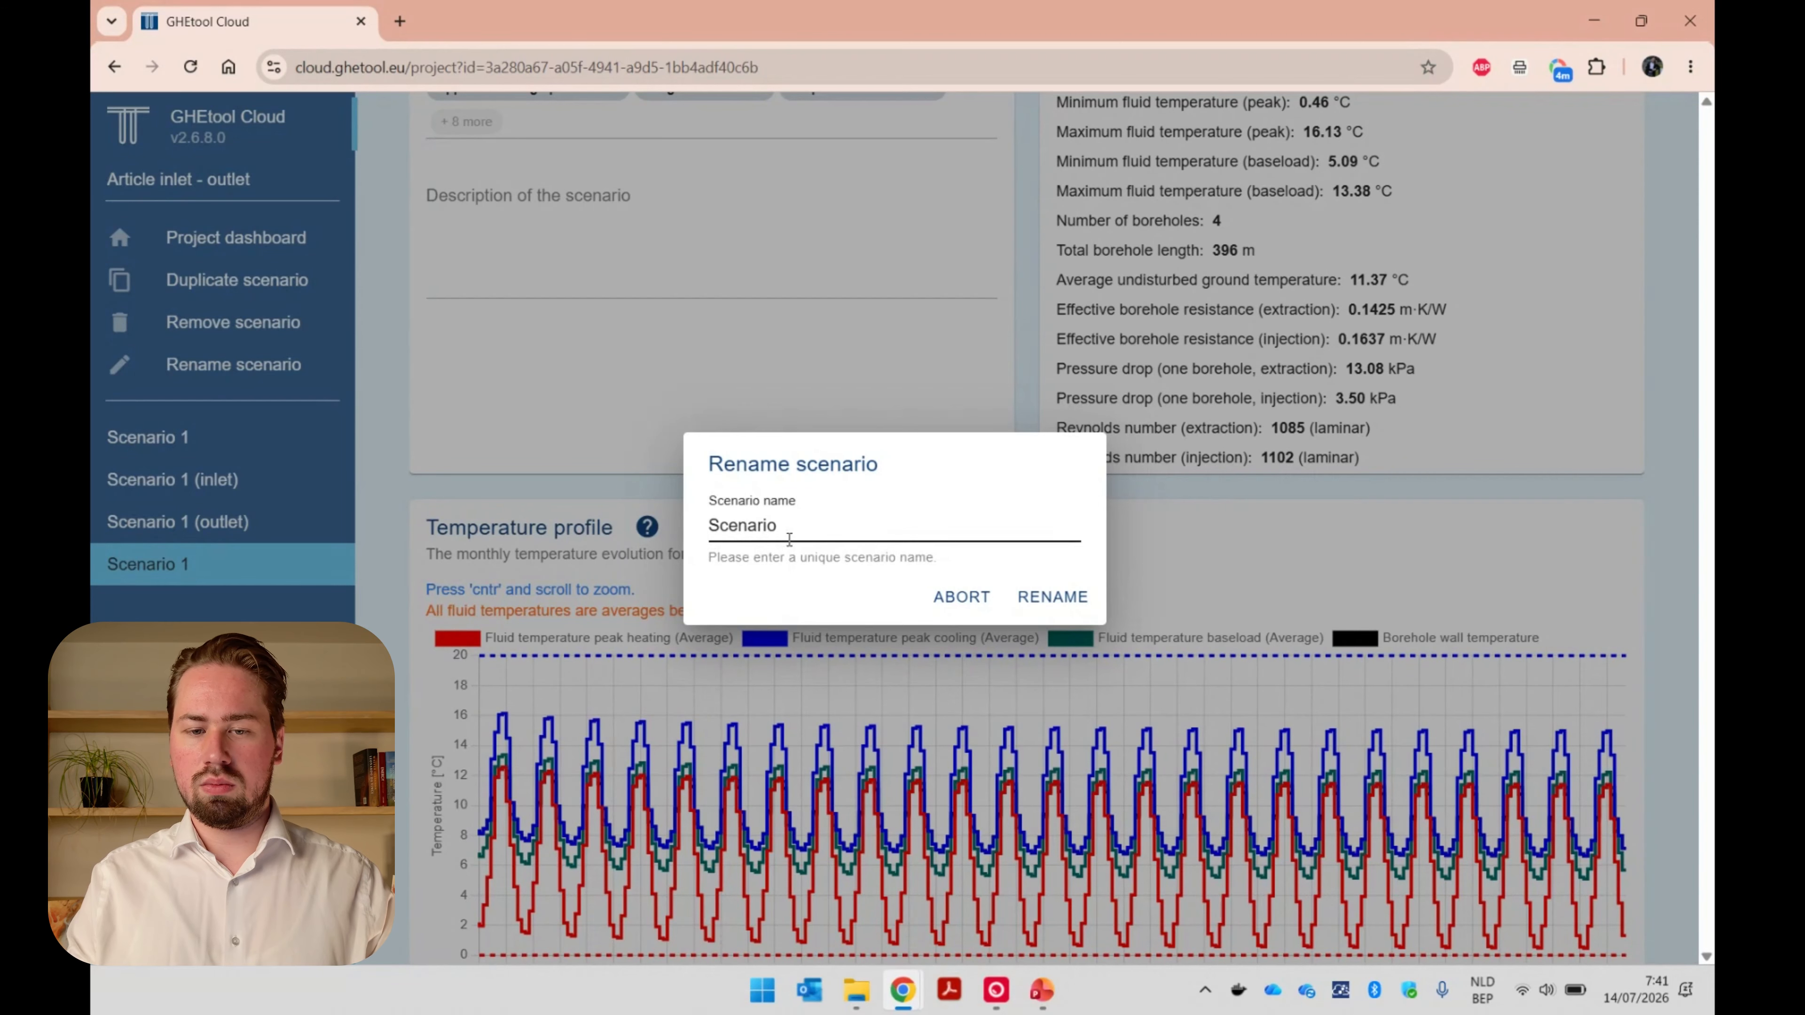
text(2)
key(Return)
Set the aim of Scenario 2 to Calculate required depth and calculate the scenario.
scroll(506, 487, up, 10)
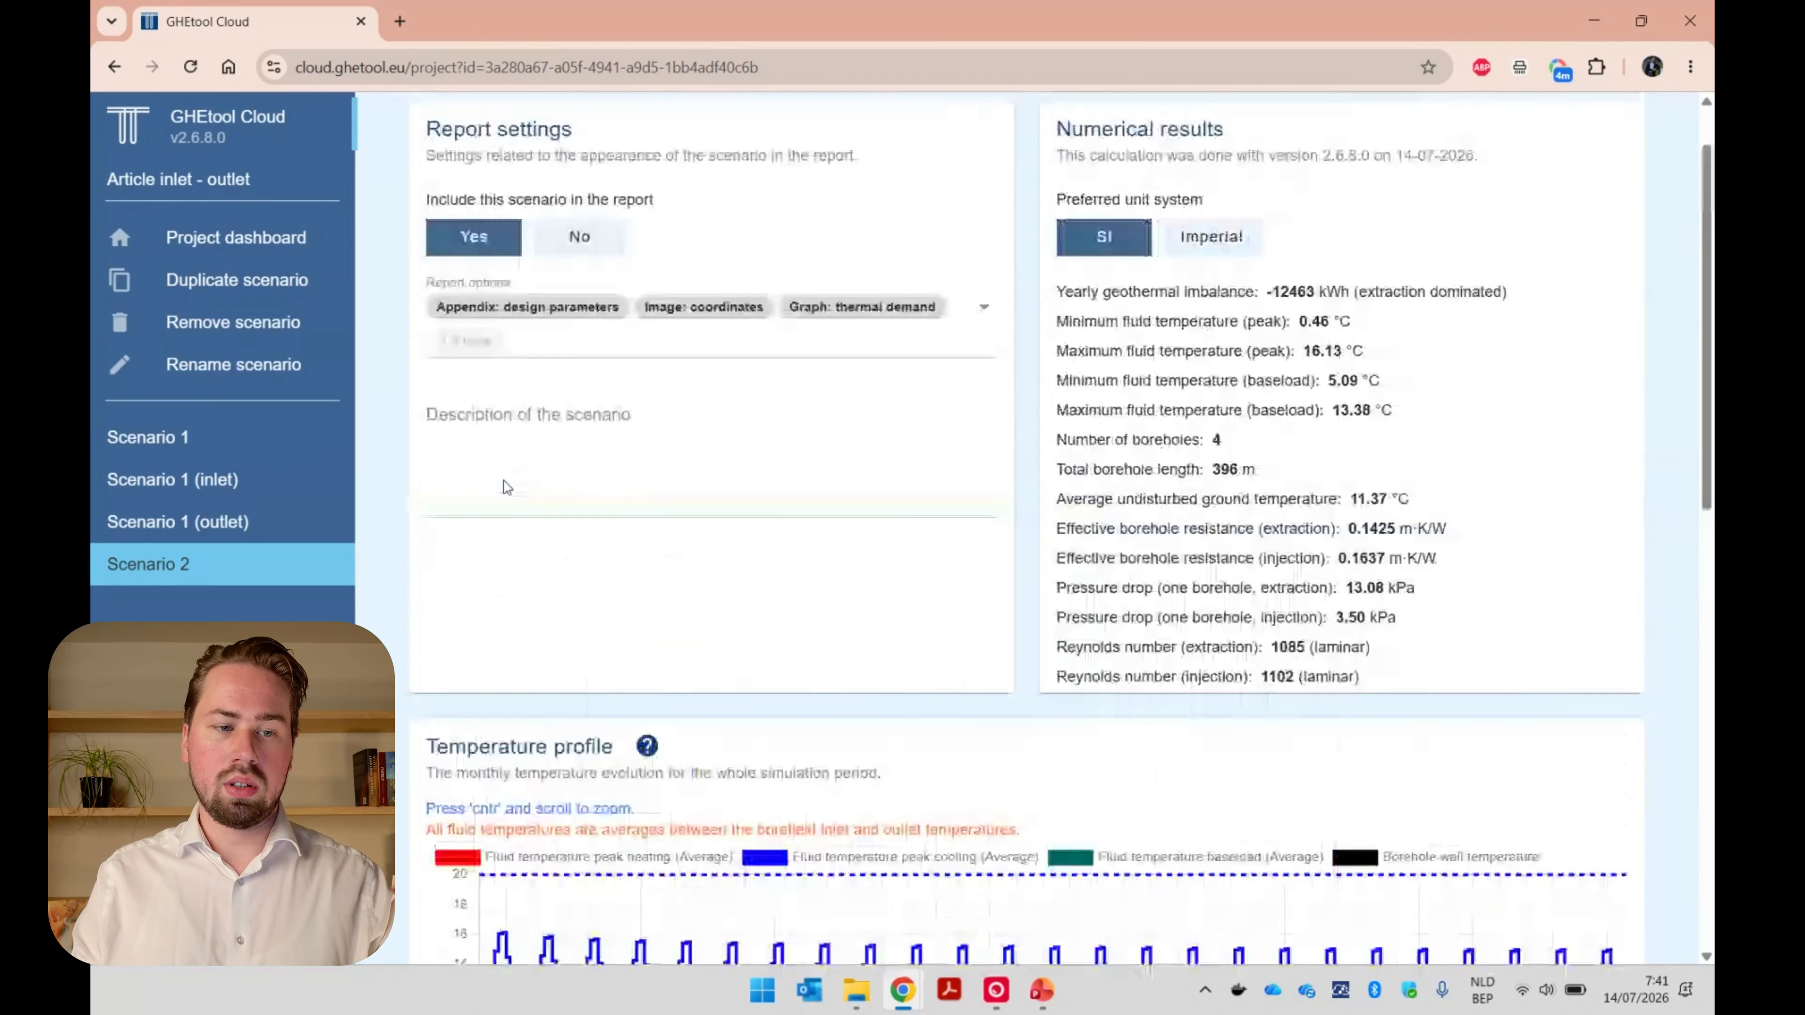
click(469, 135)
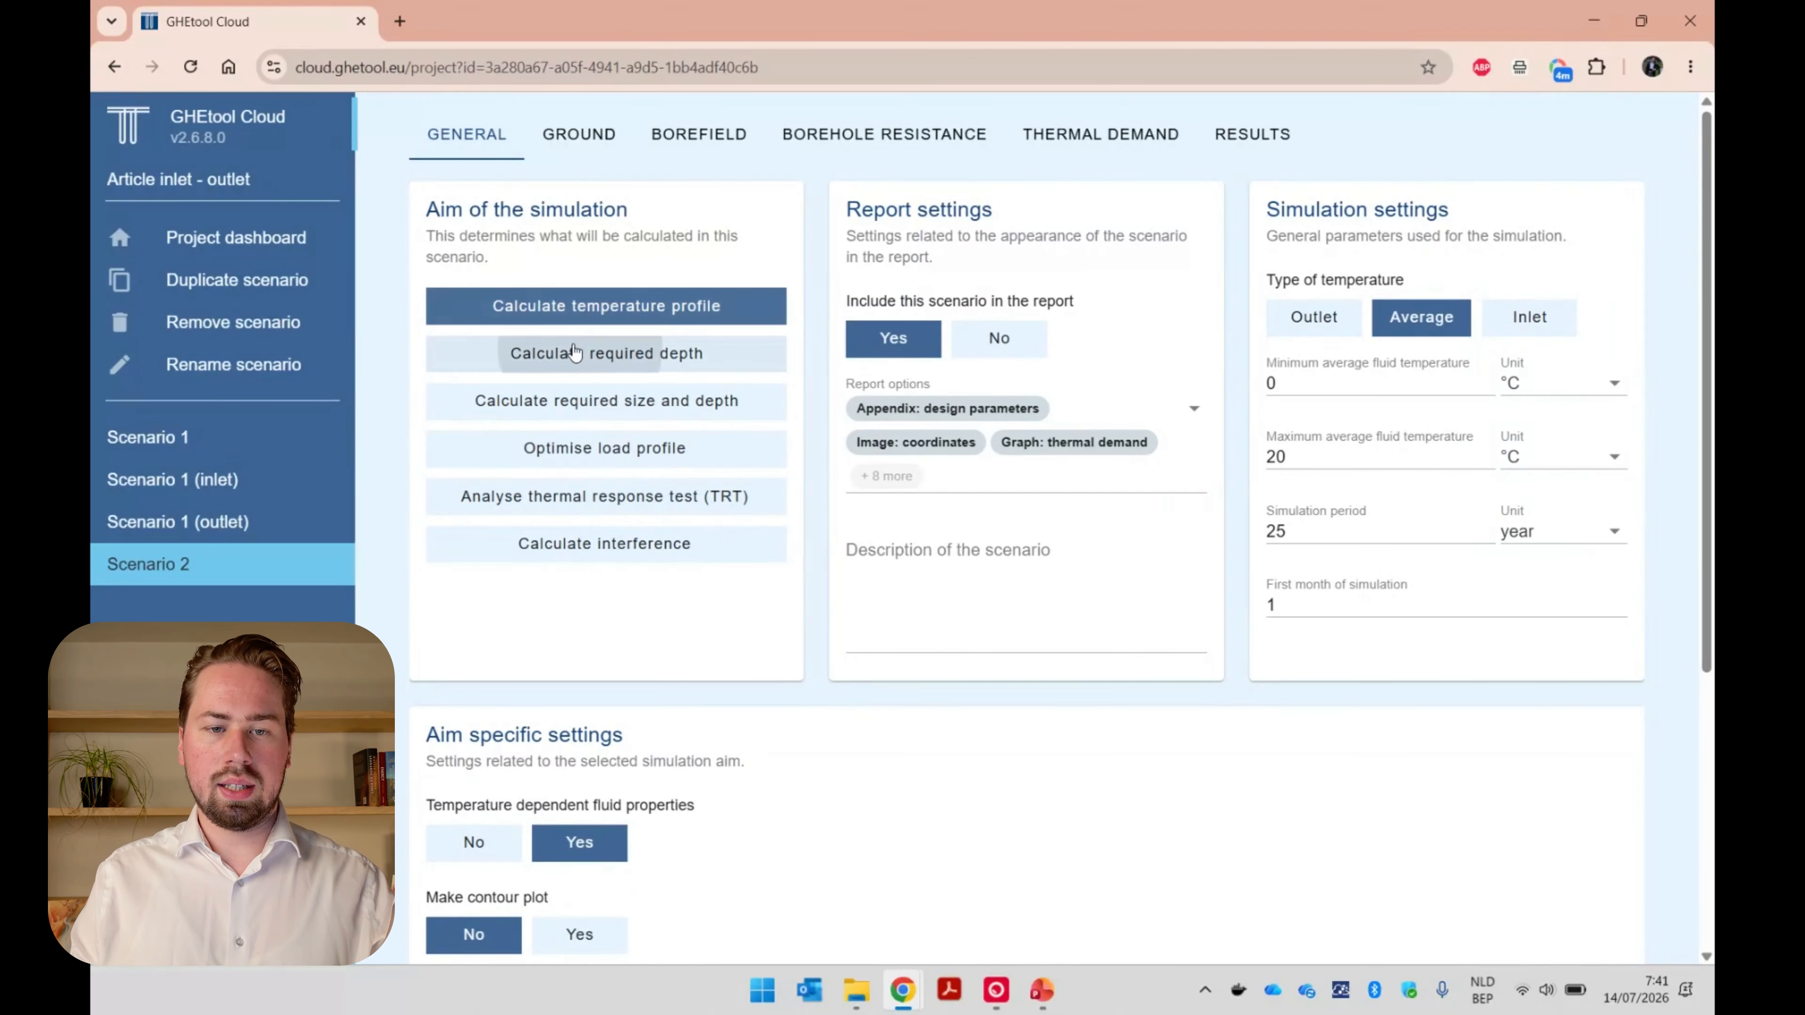
click(590, 352)
scroll(1119, 618, down, 6)
click(1442, 922)
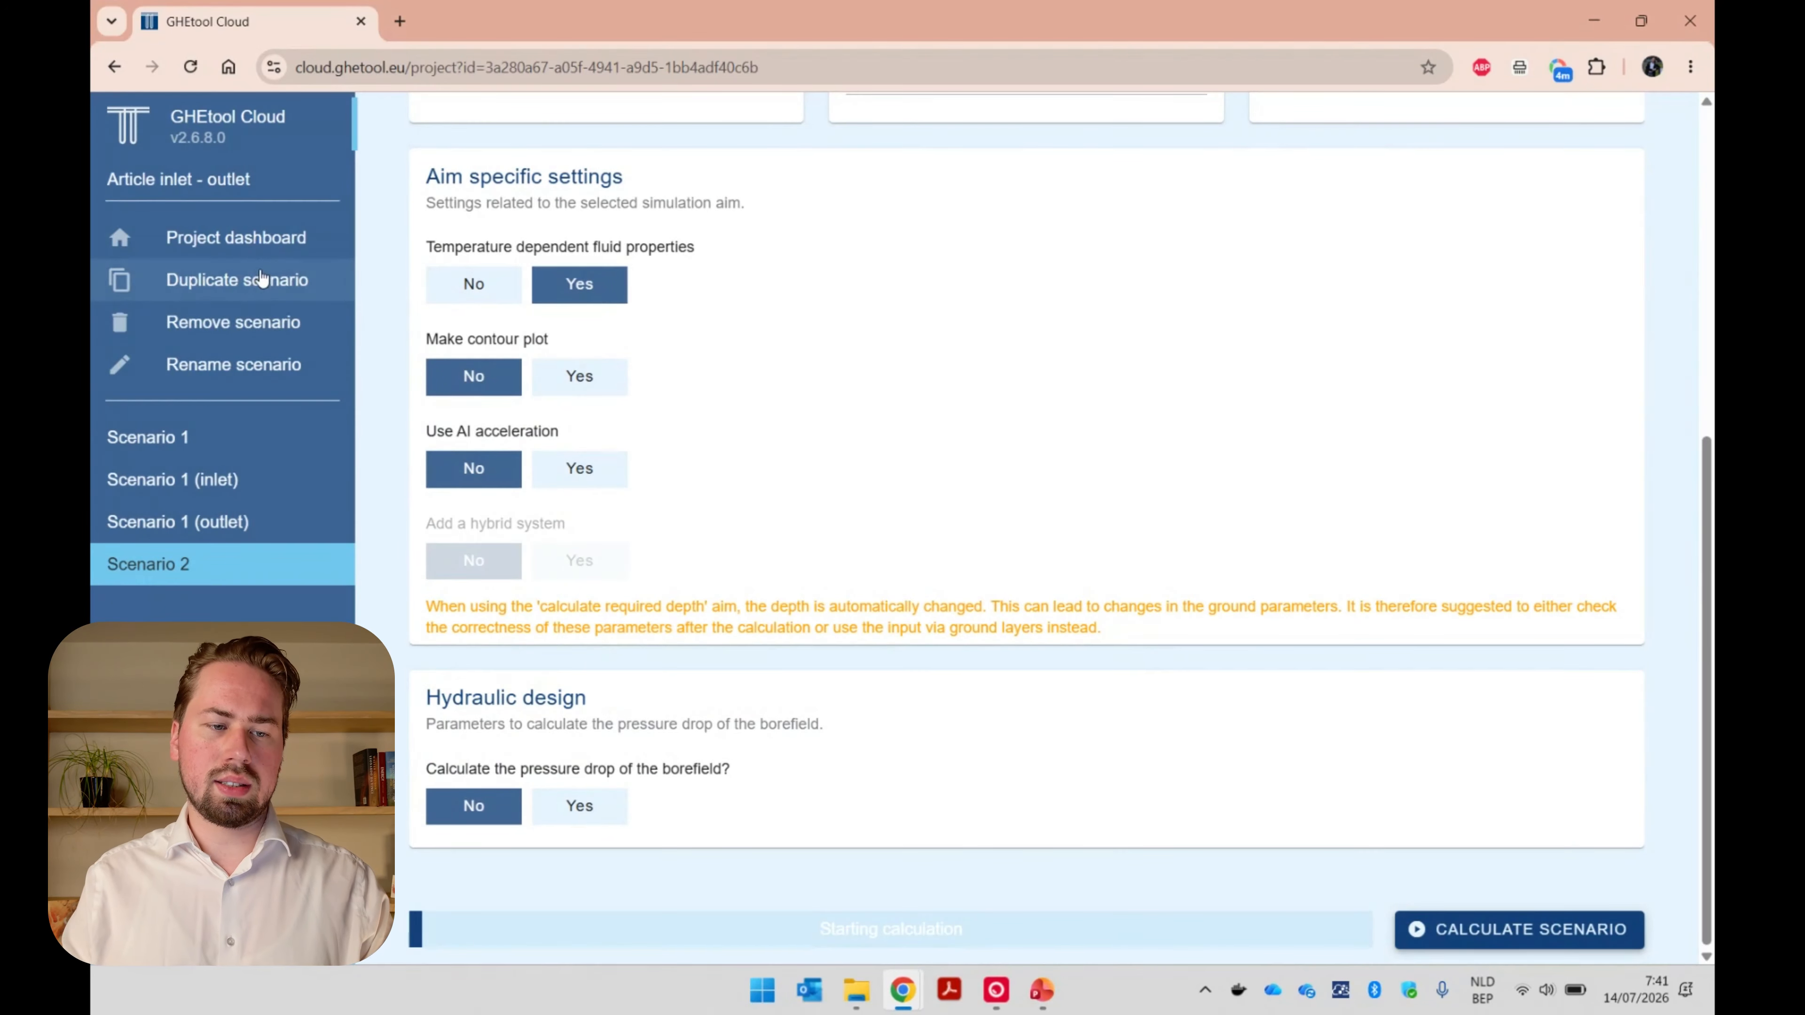
Duplicate Scenario 2 and name the copy "Scenario 2 (inlet)".
click(261, 279)
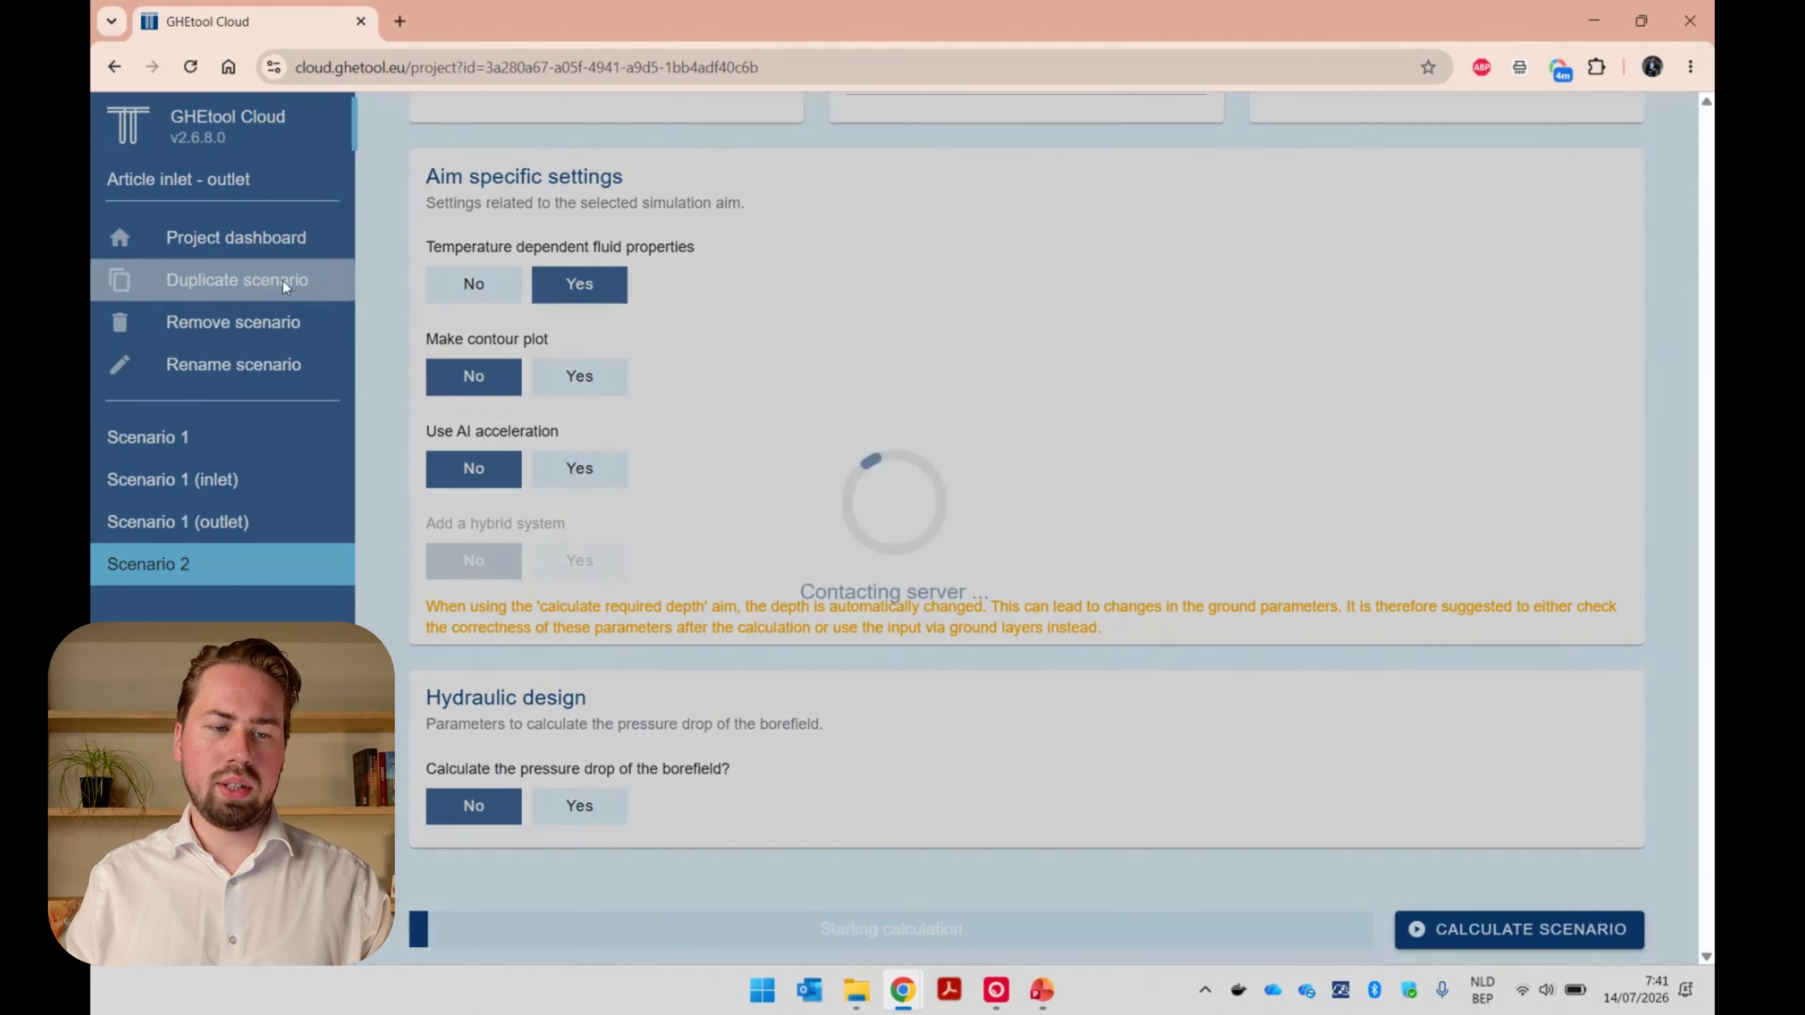
click(929, 522)
text((inlet))
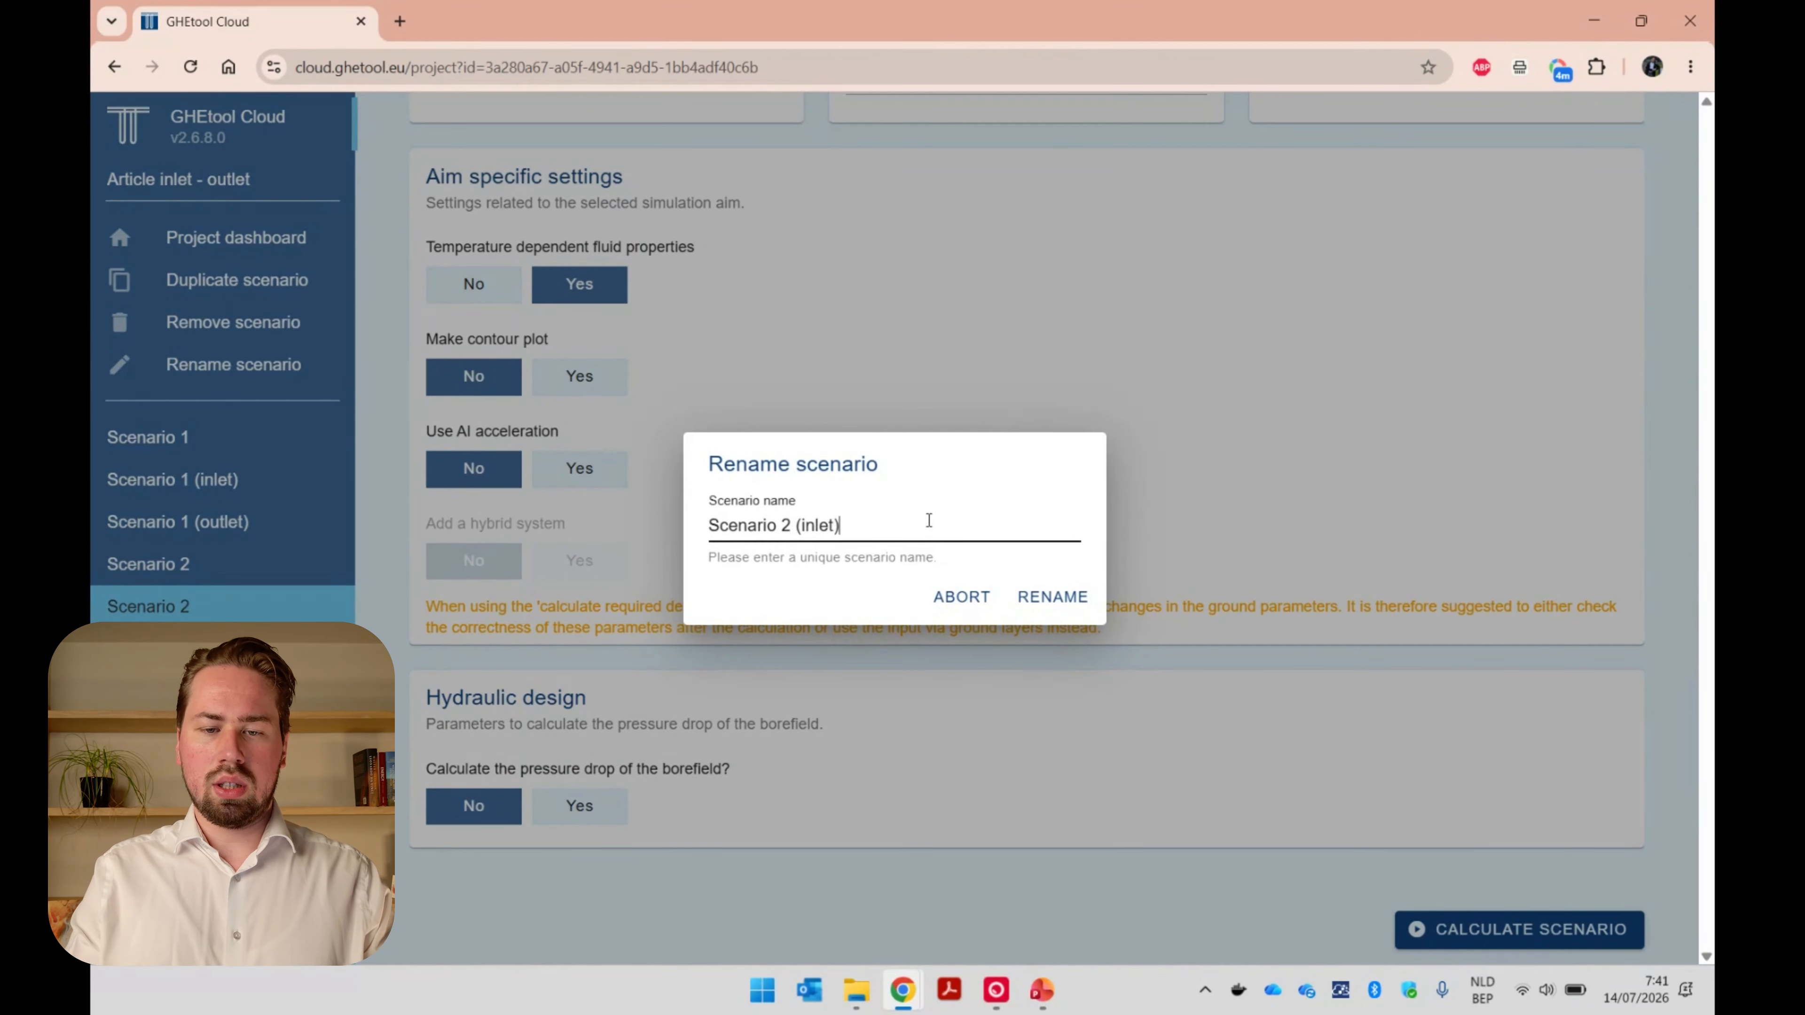
key(Return)
Set the type of temperature to Inlet for Scenario 2 (inlet) and calculate the scenario.
click(1529, 279)
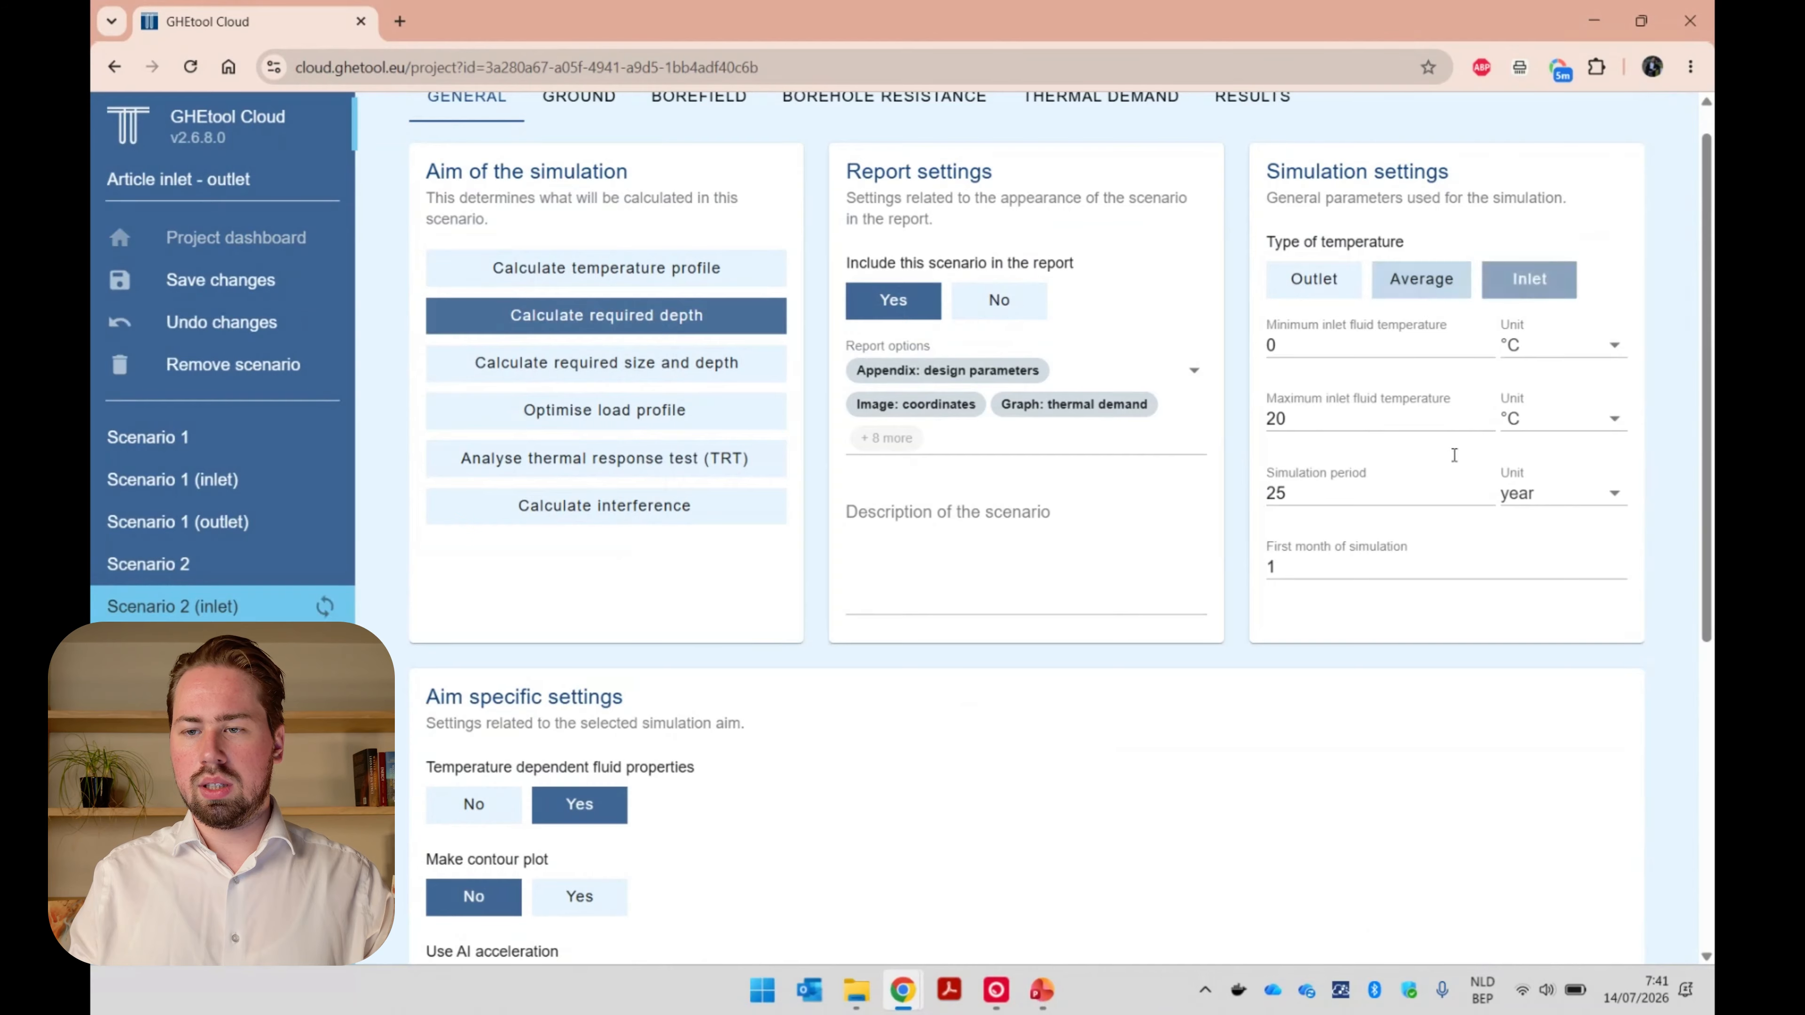
scroll(1400, 719, down, 7)
click(1434, 929)
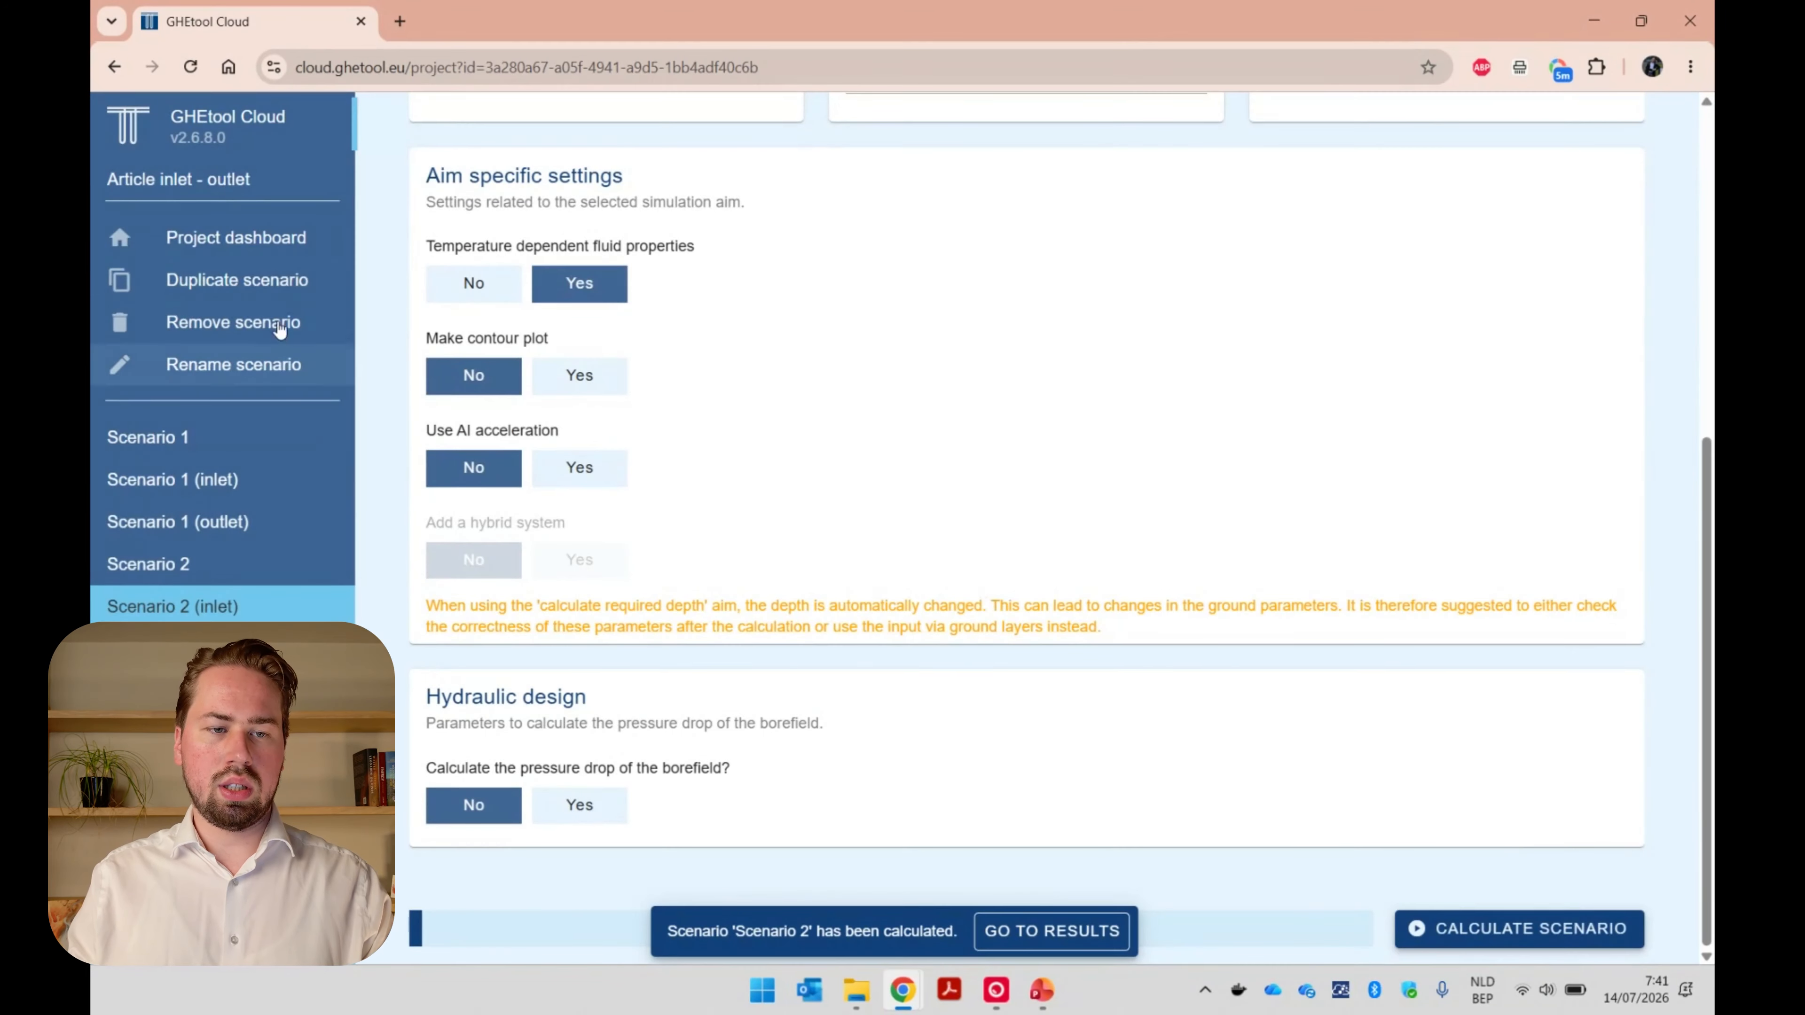
Duplicate Scenario 2 (inlet) and name the copy "Scenario 2 (outlet)".
click(285, 280)
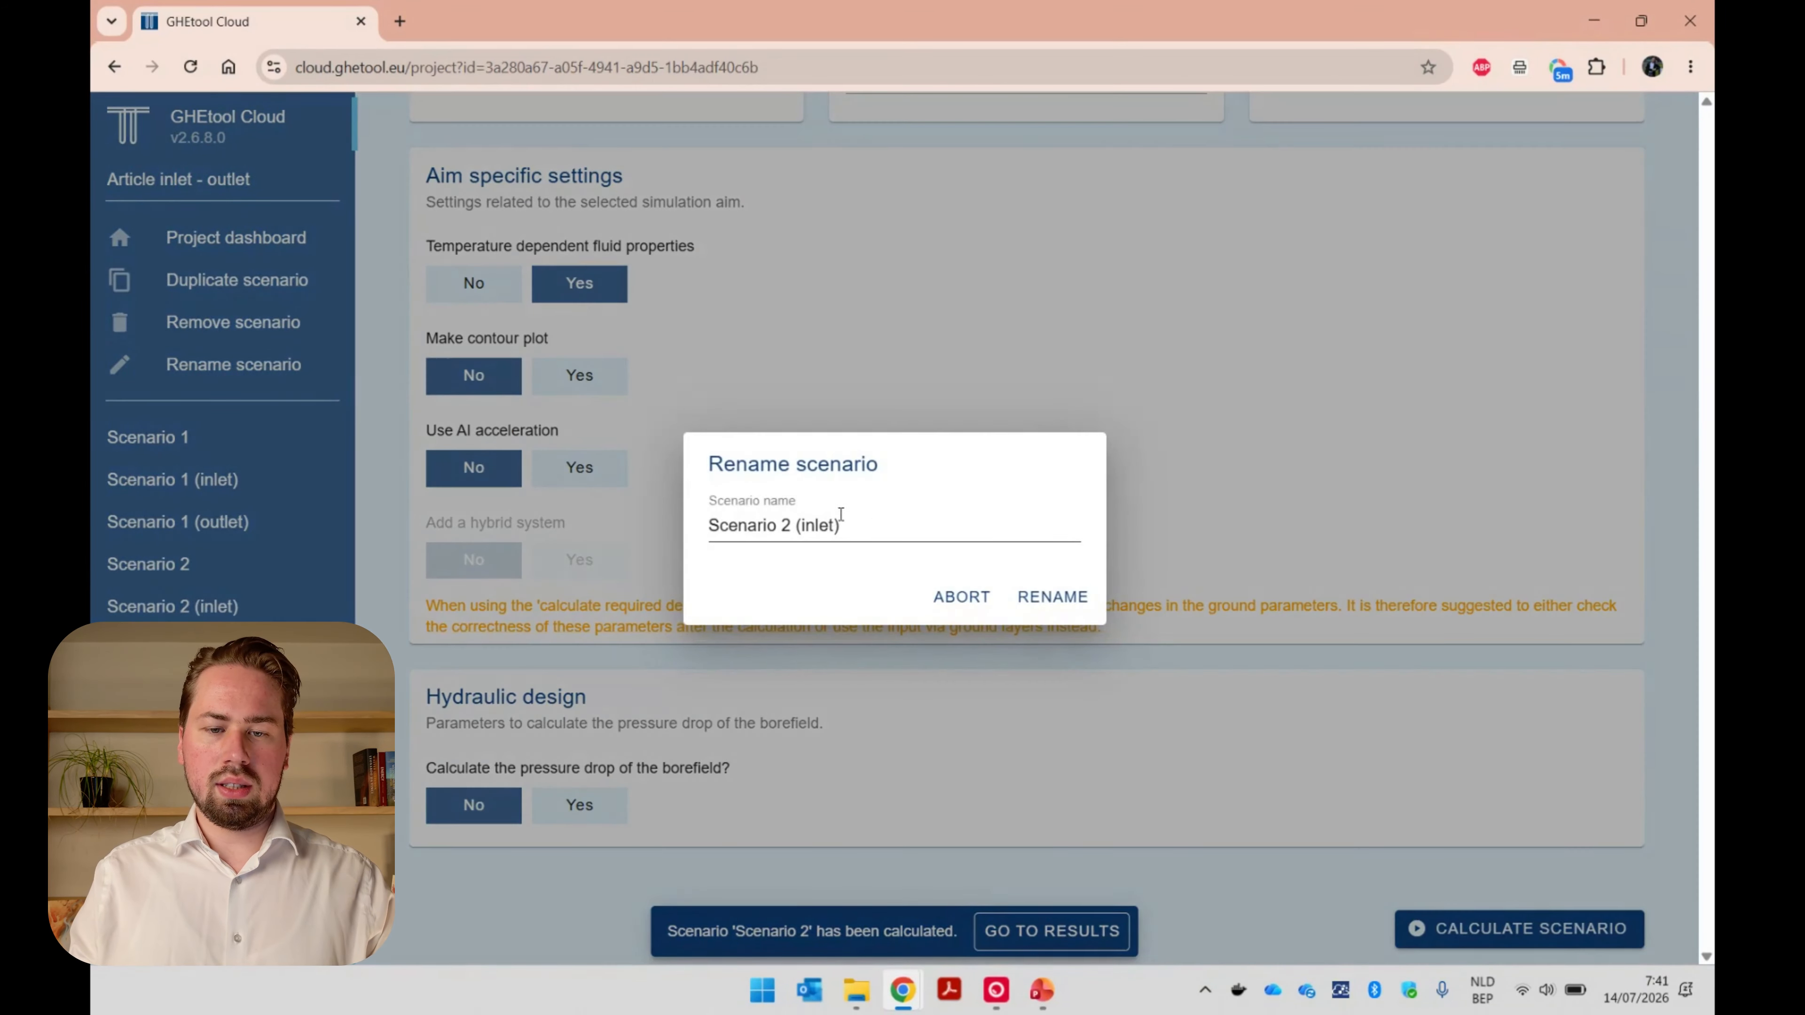
double_click(820, 525)
text(ouetle)
key(BackSpace)
key(BackSpace)
key(BackSpace)
key(BackSpace)
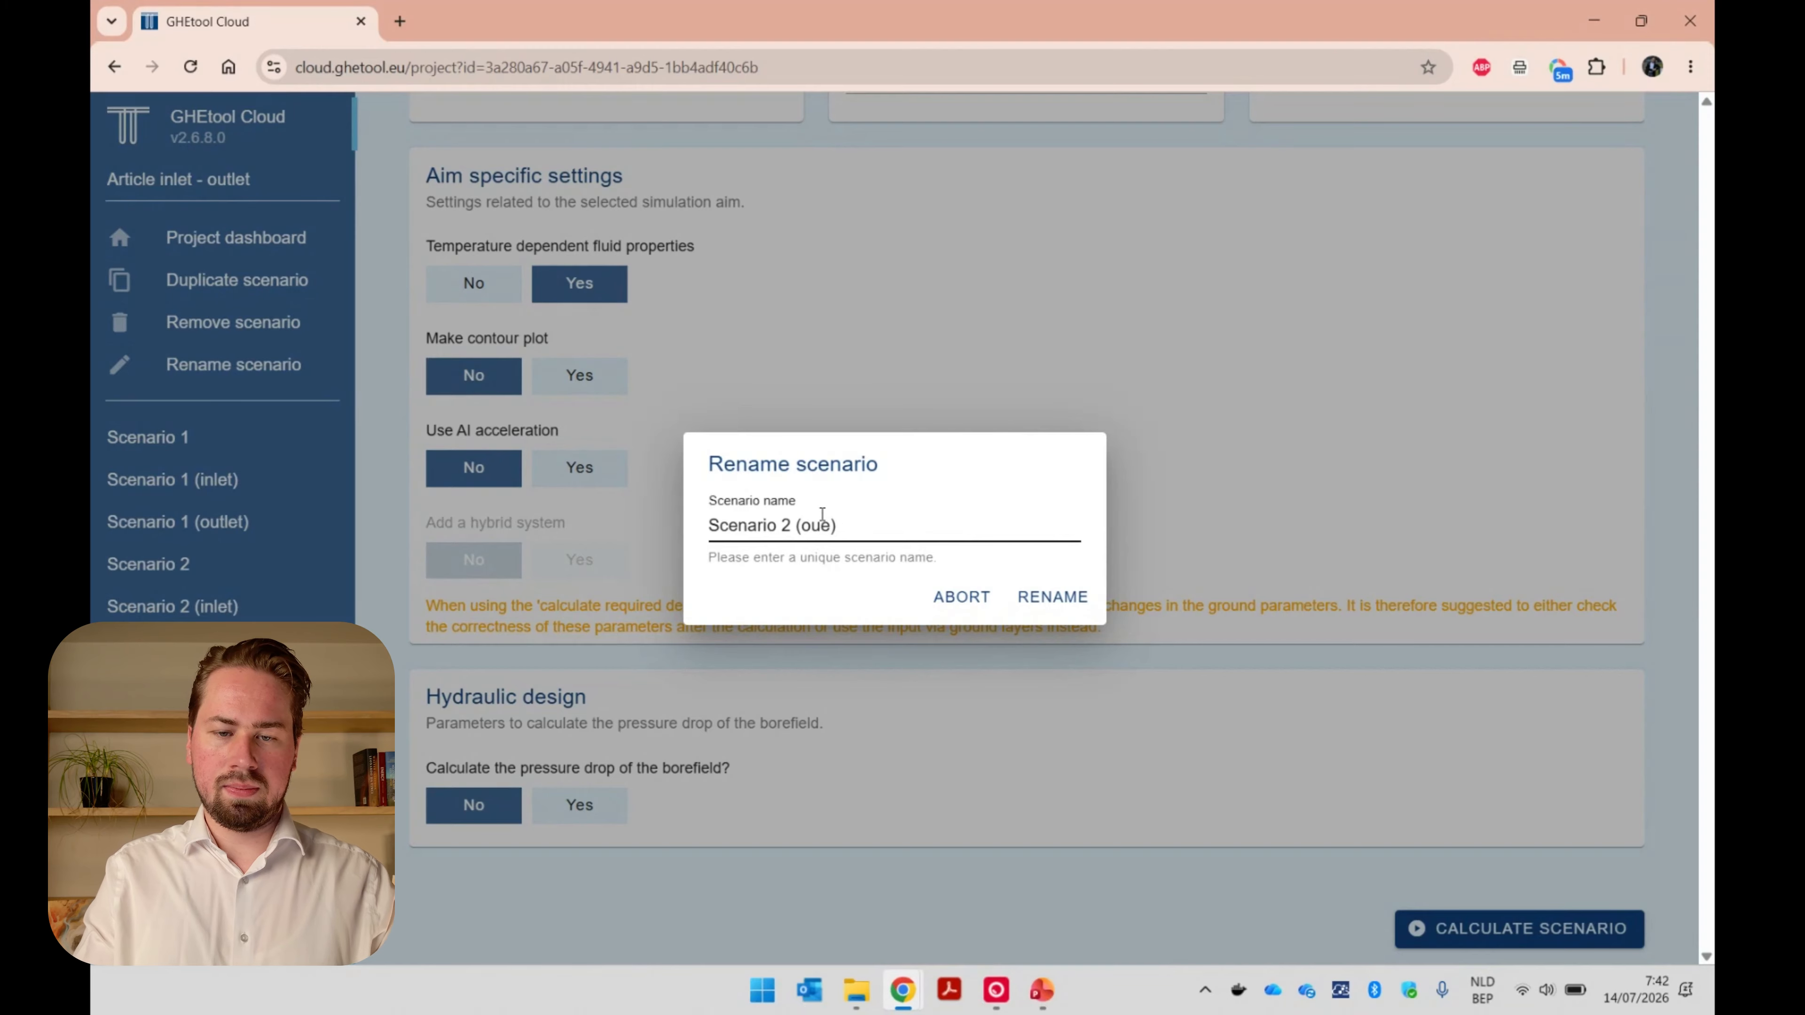
text(tler)
key(BackSpace)
text(t)
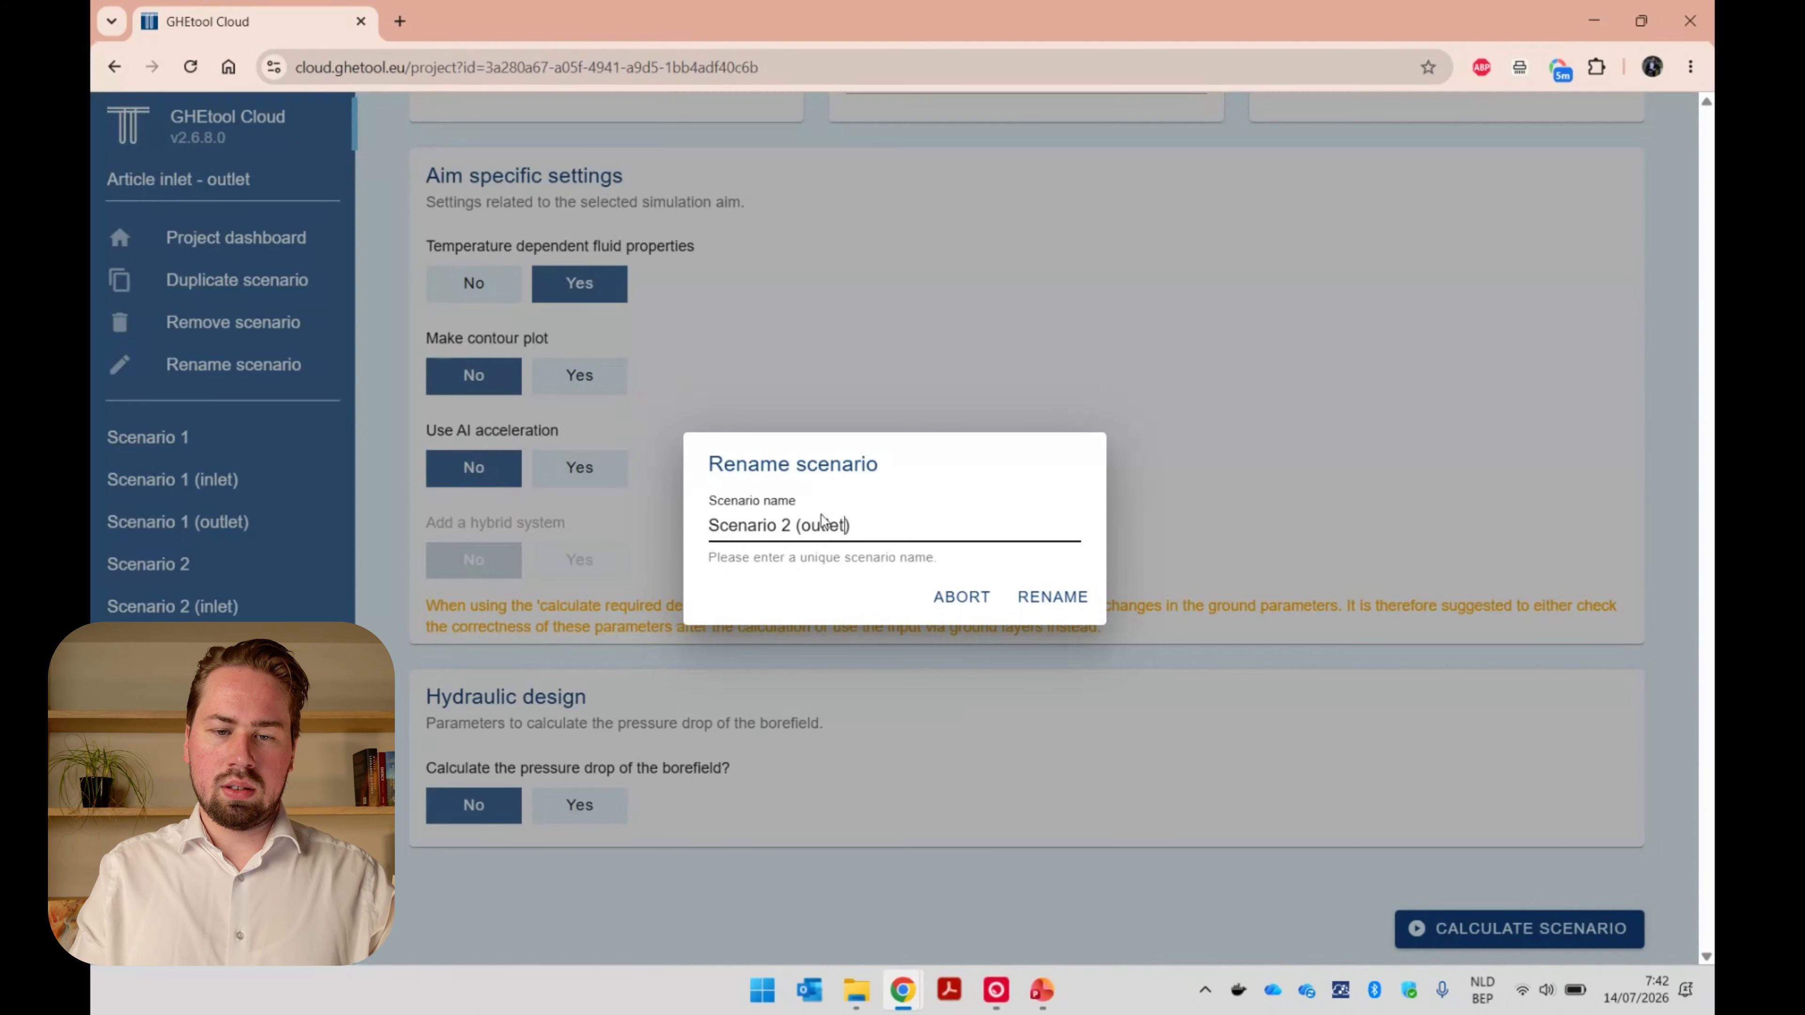
key(Return)
Set the type of temperature to Outlet for Scenario 2 (outlet) and calculate the scenario.
scroll(1496, 747, up, 6)
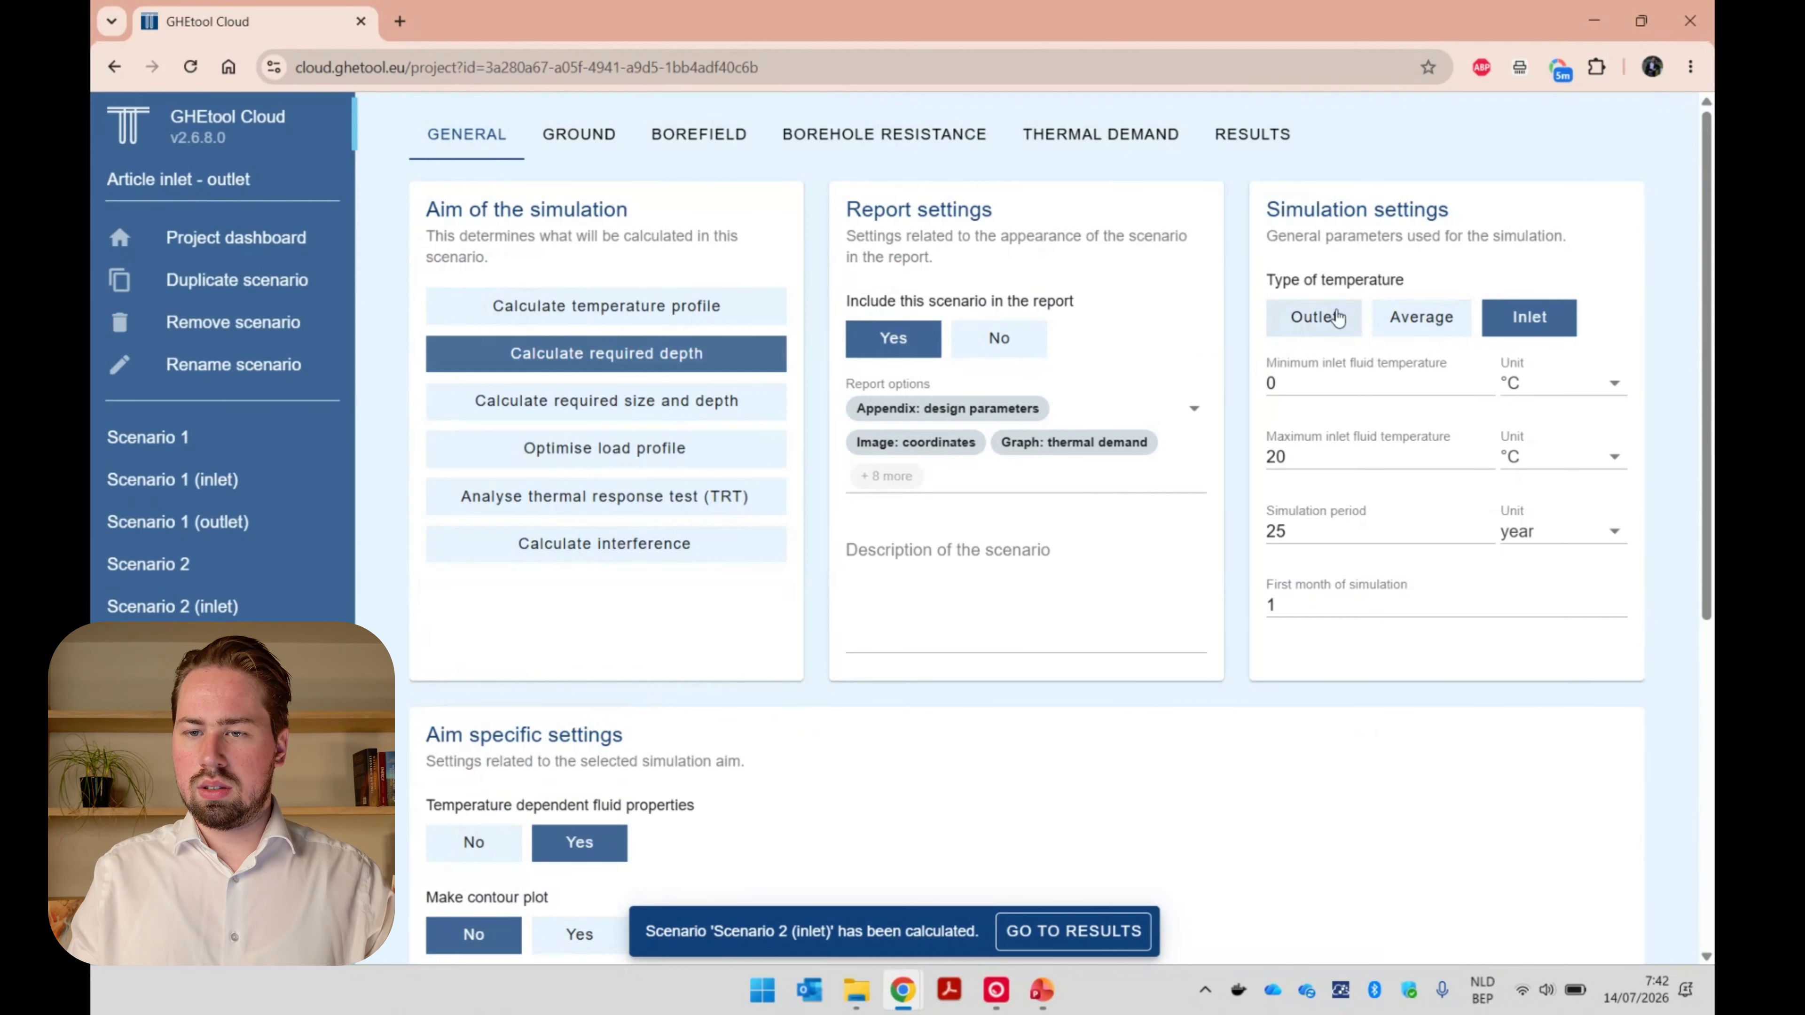
click(1314, 318)
scroll(1394, 758, down, 6)
click(1451, 936)
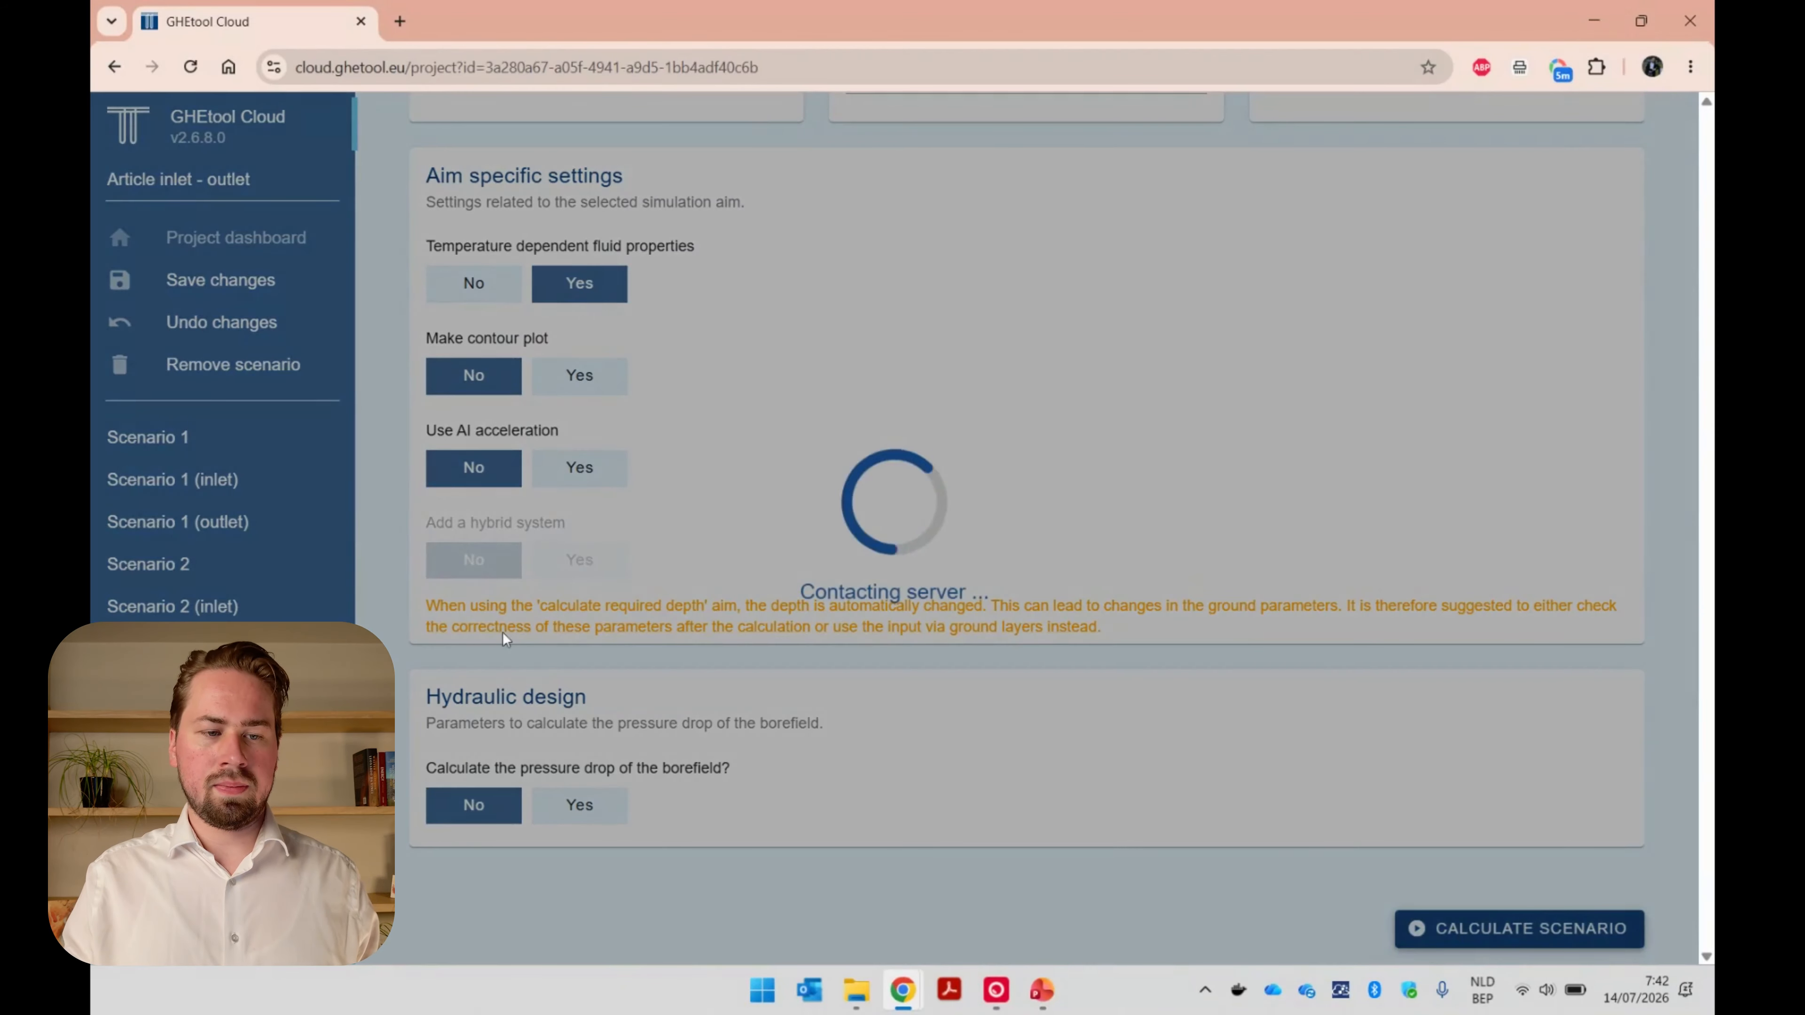
Compare the calculated borehole depths and fluid temperatures in the results of Scenario 2, Scenario 2 (inlet) and Scenario 2 (outlet).
scroll(806, 481, up, 6)
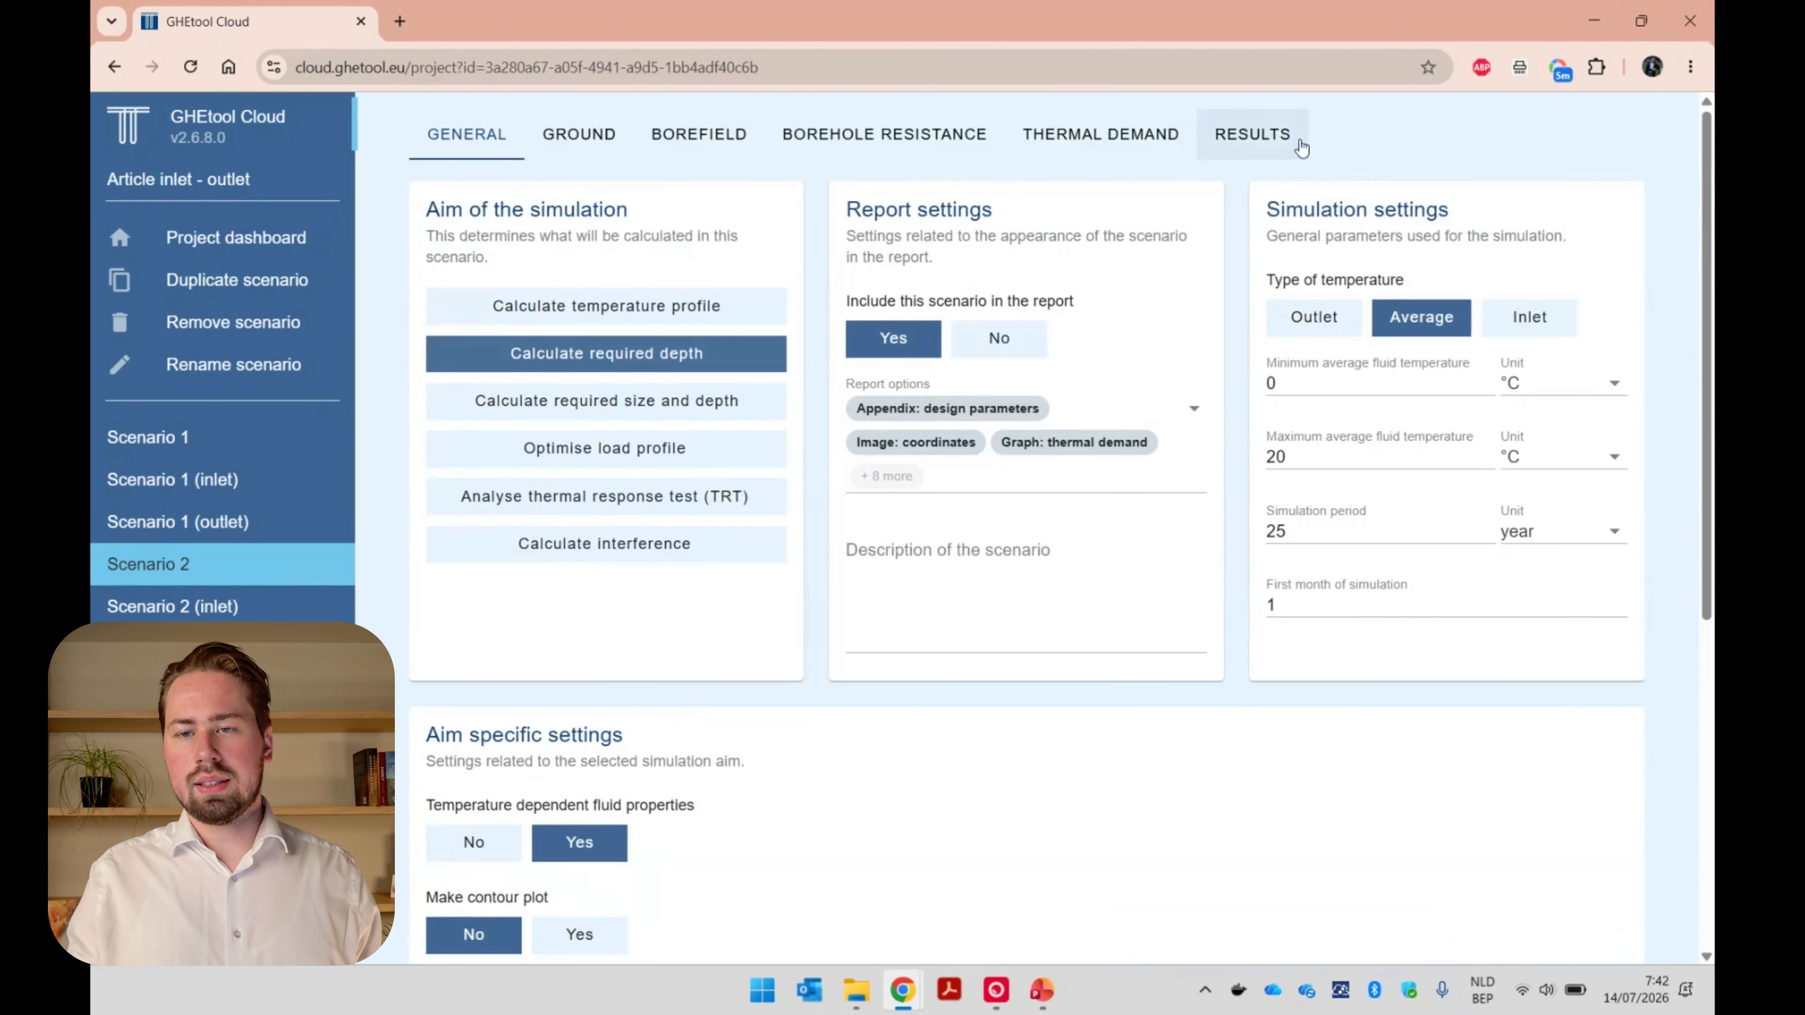
click(1258, 134)
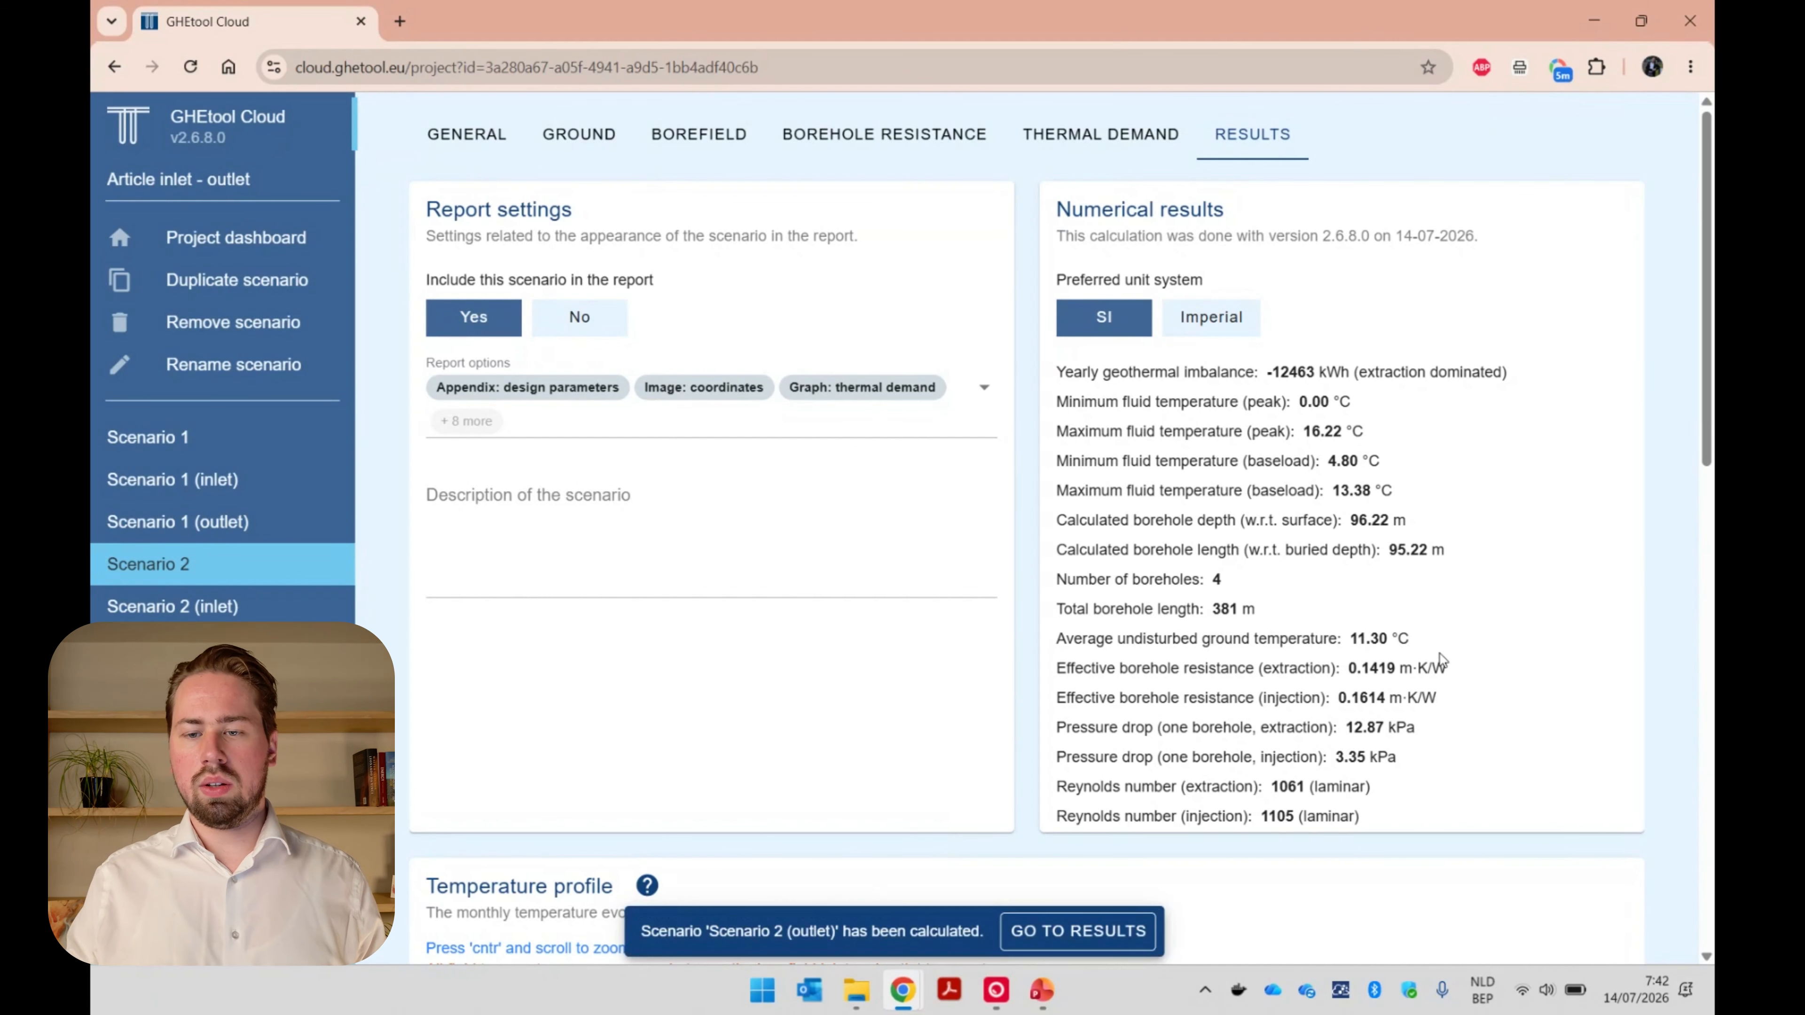
scroll(1441, 662, down, 5)
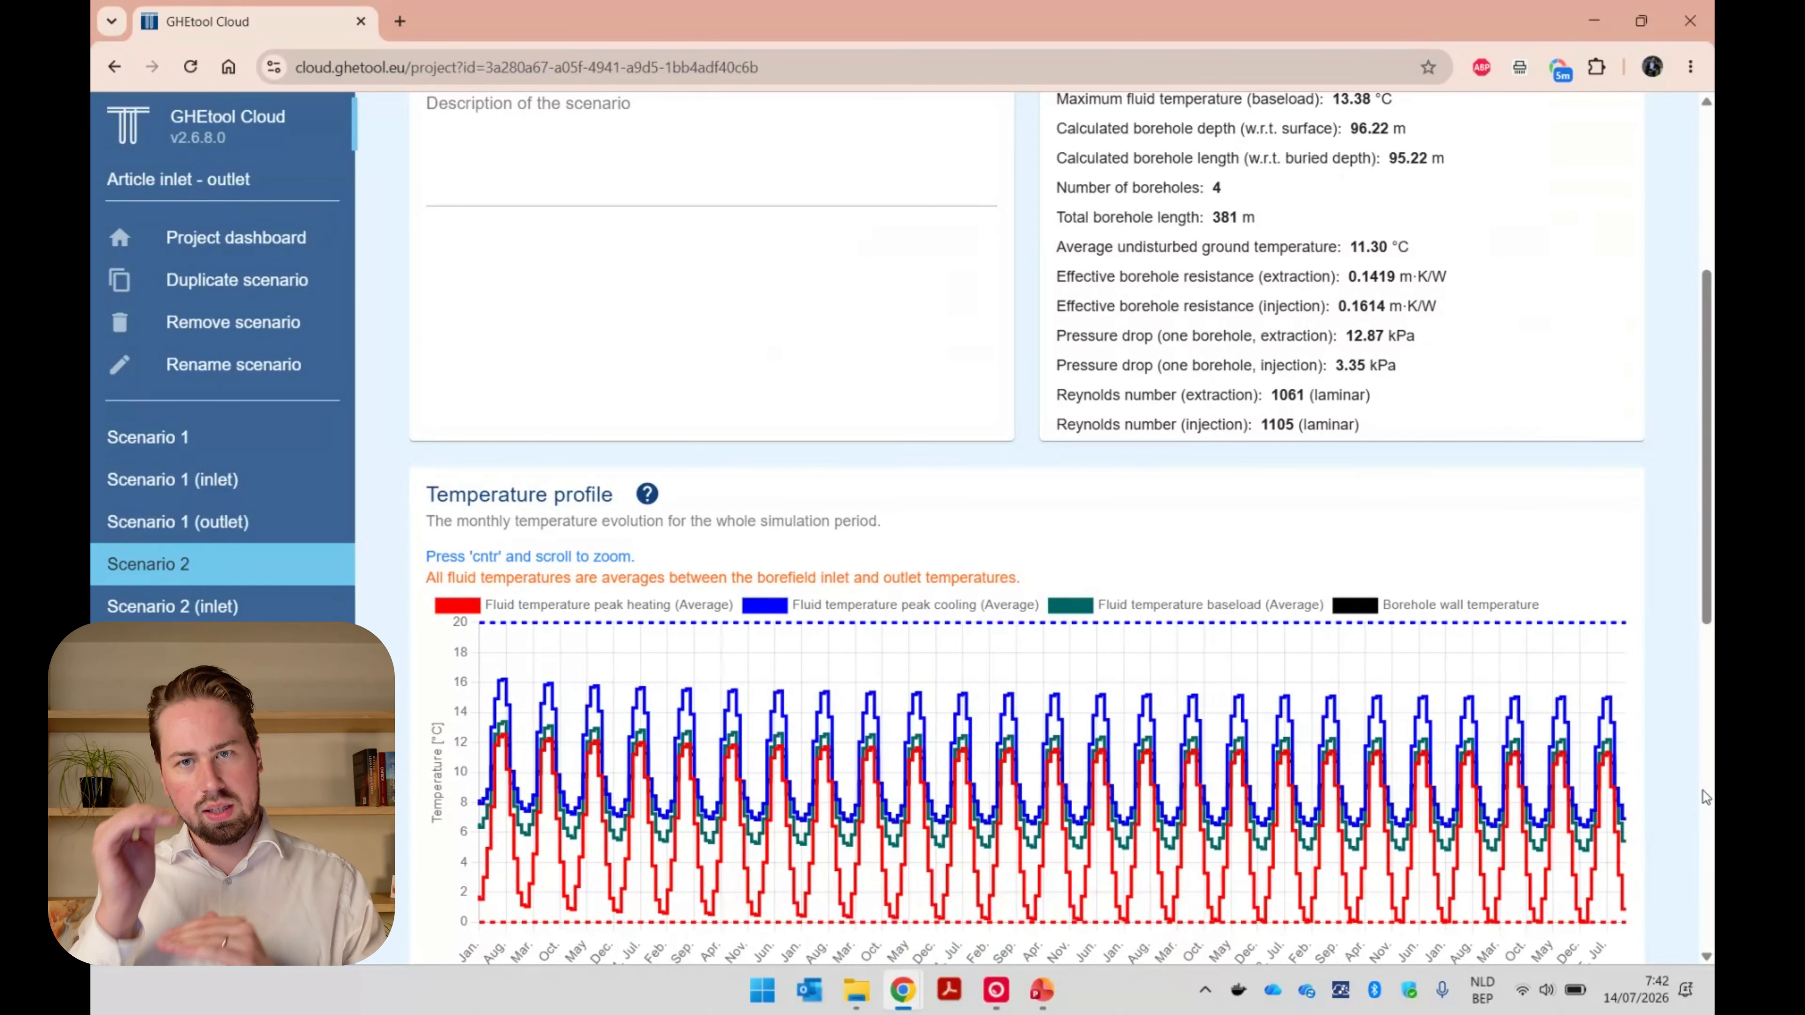
scroll(1704, 796, up, 3)
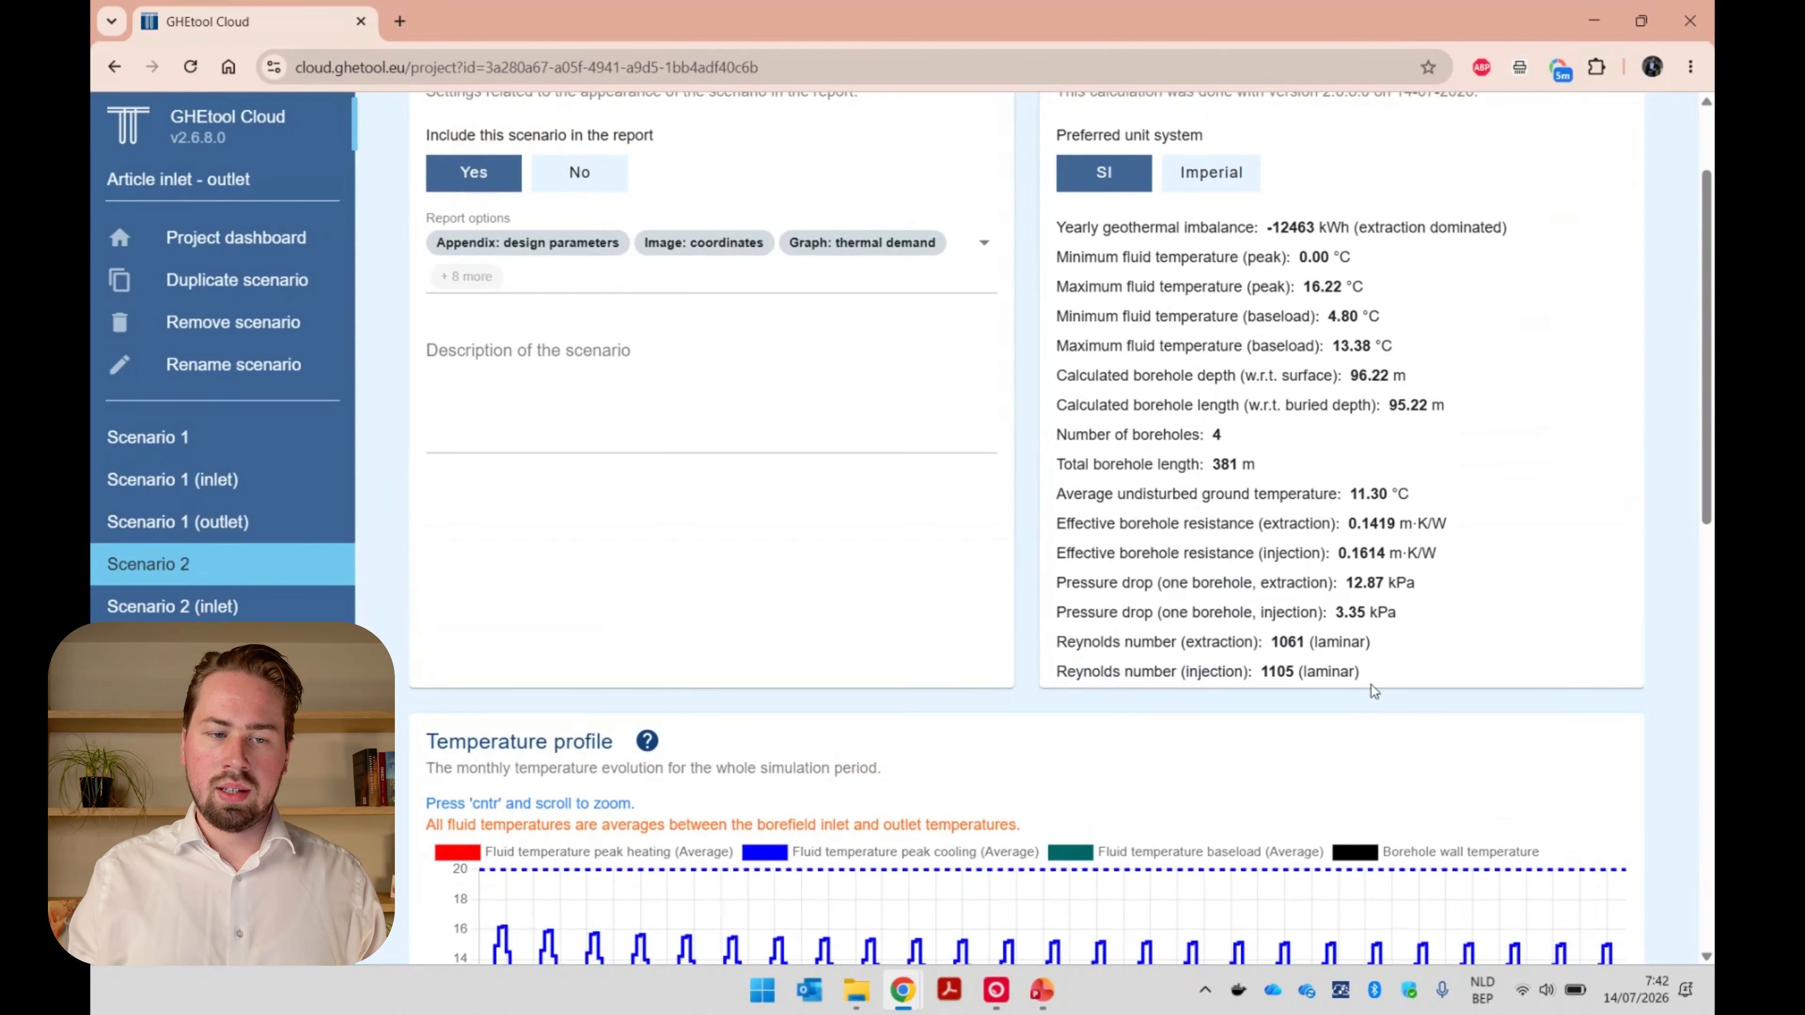
click(323, 609)
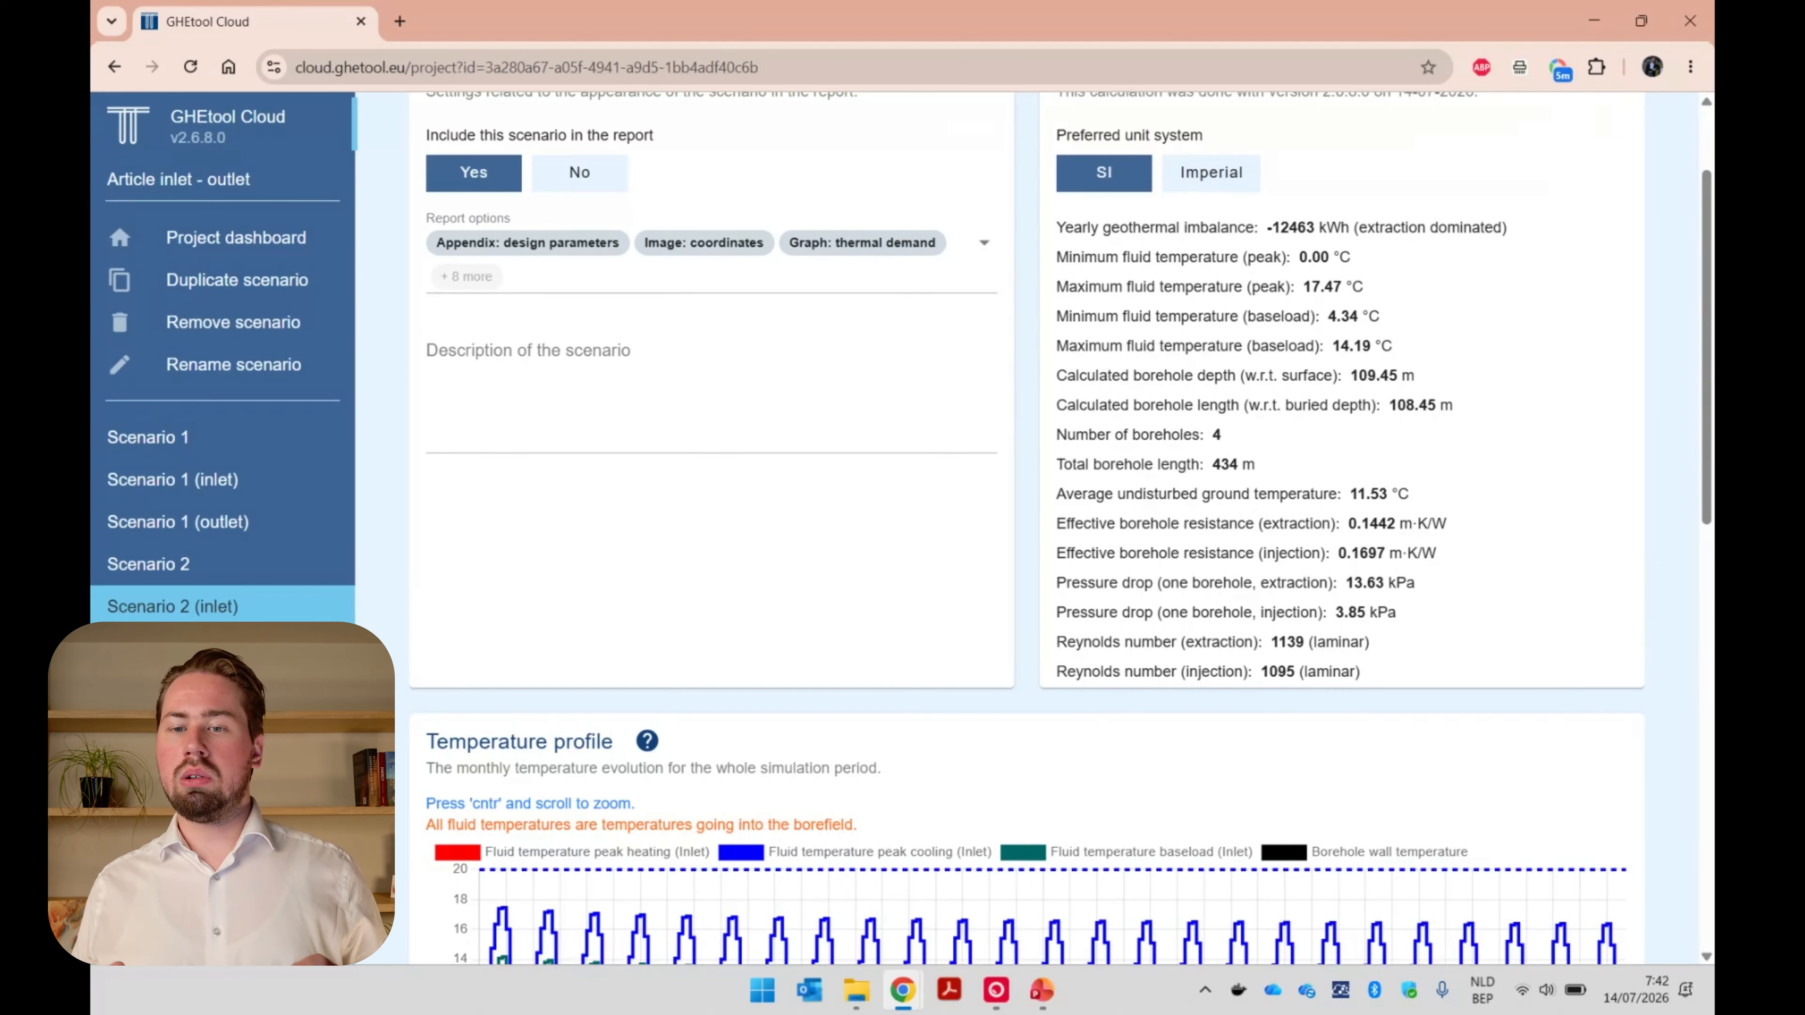
click(178, 649)
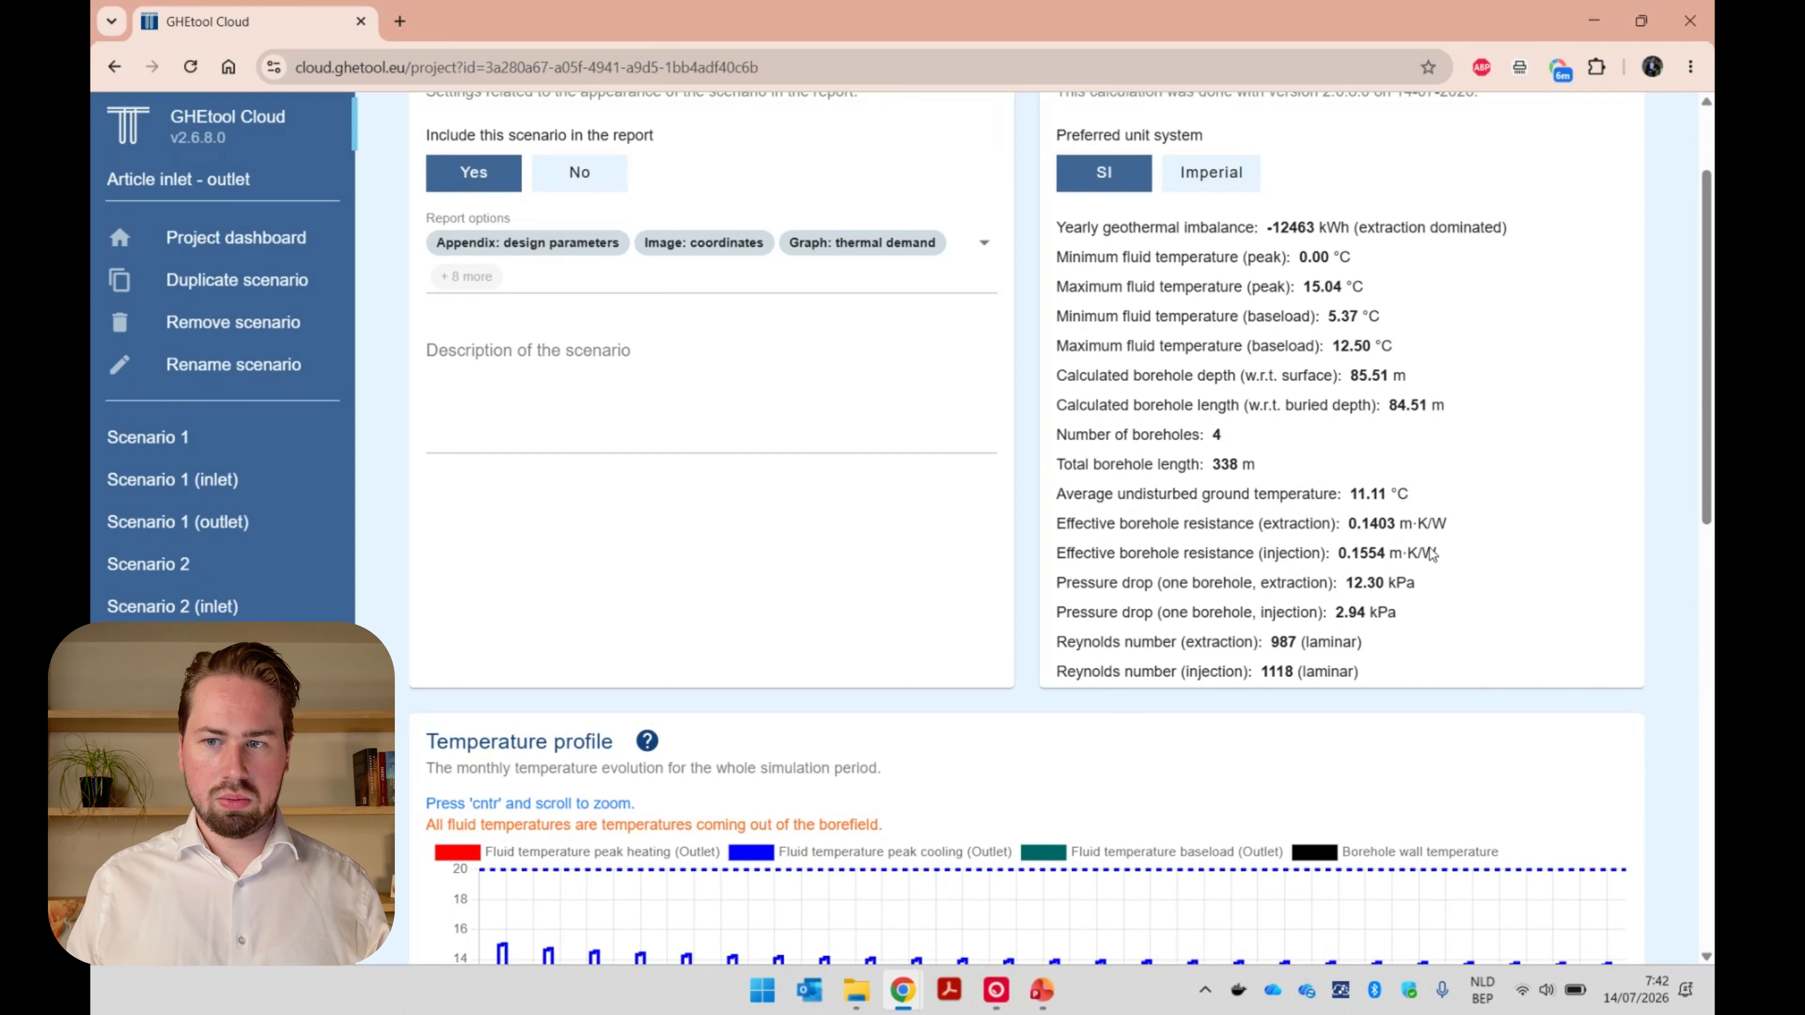
scroll(1431, 553, up, 2)
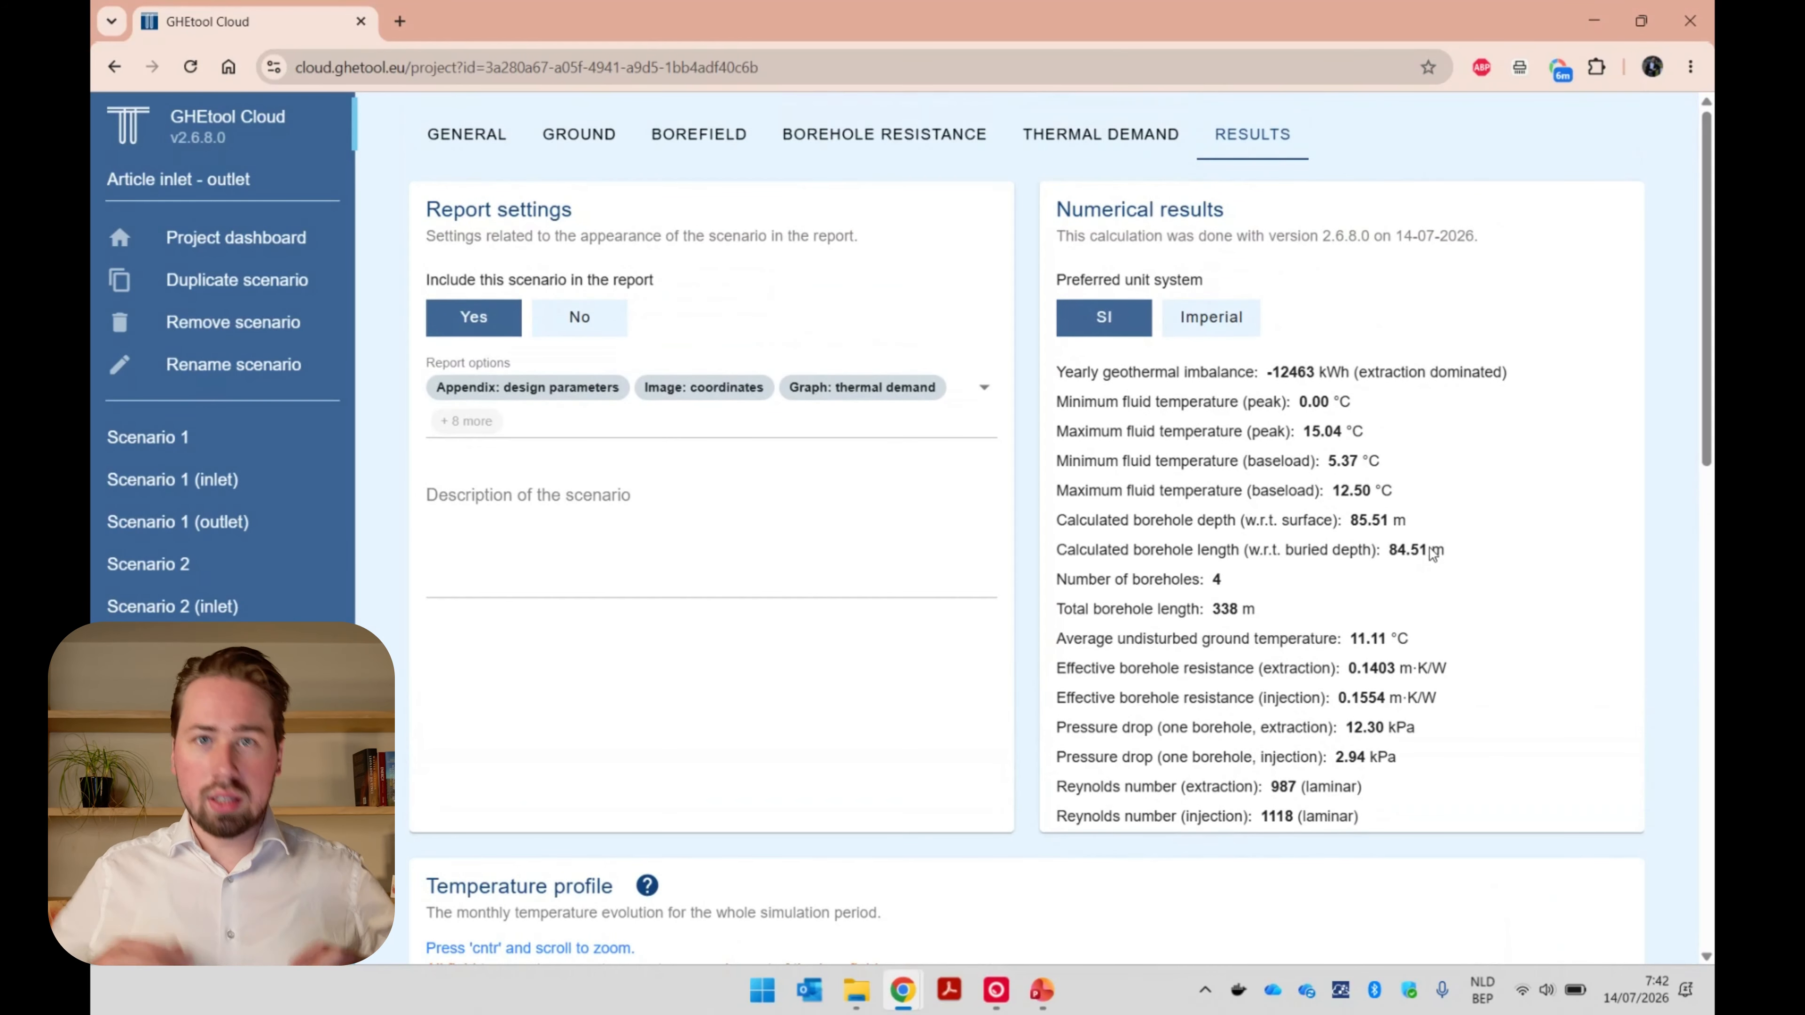